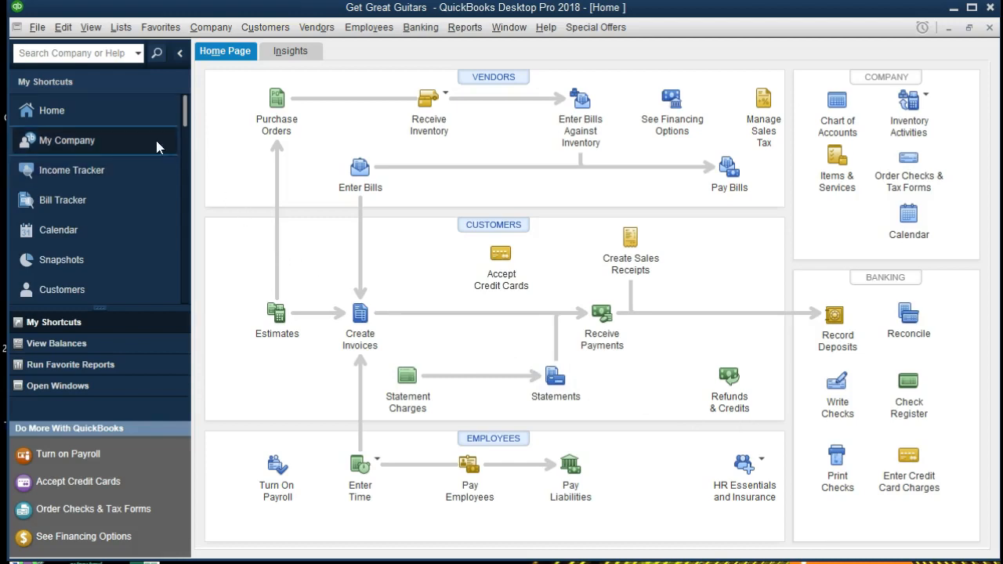
left_click(39, 30)
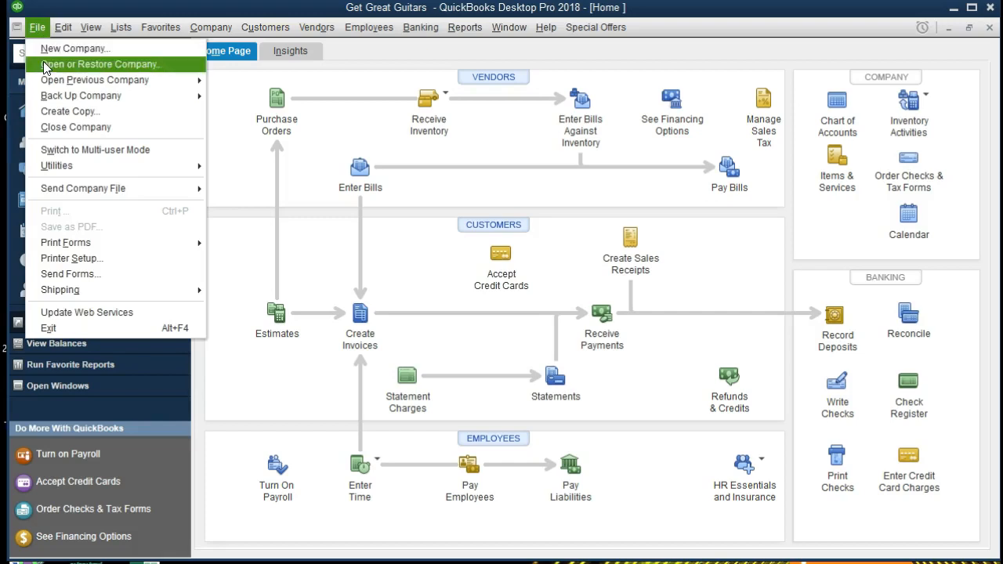
left_click(238, 201)
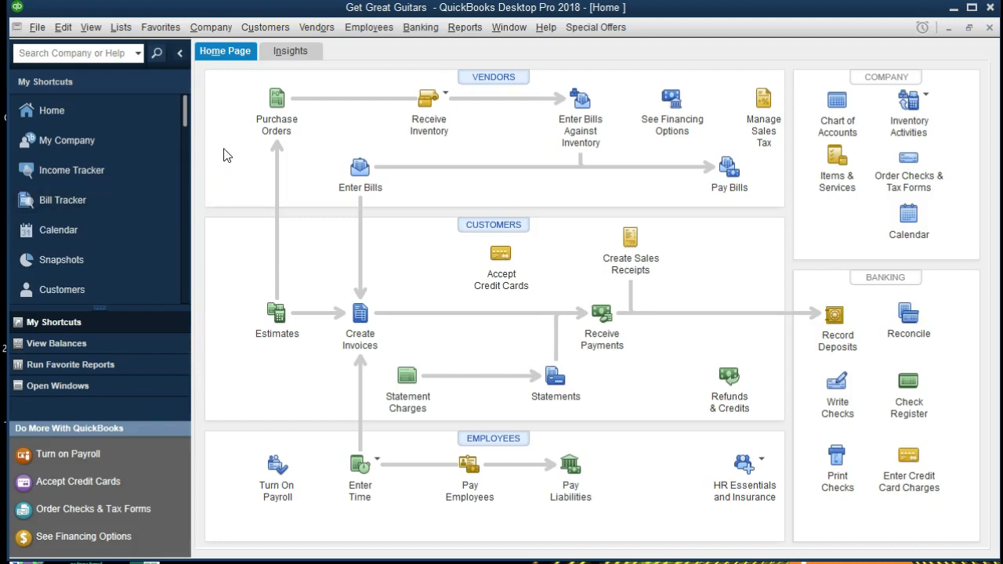
left_click(219, 33)
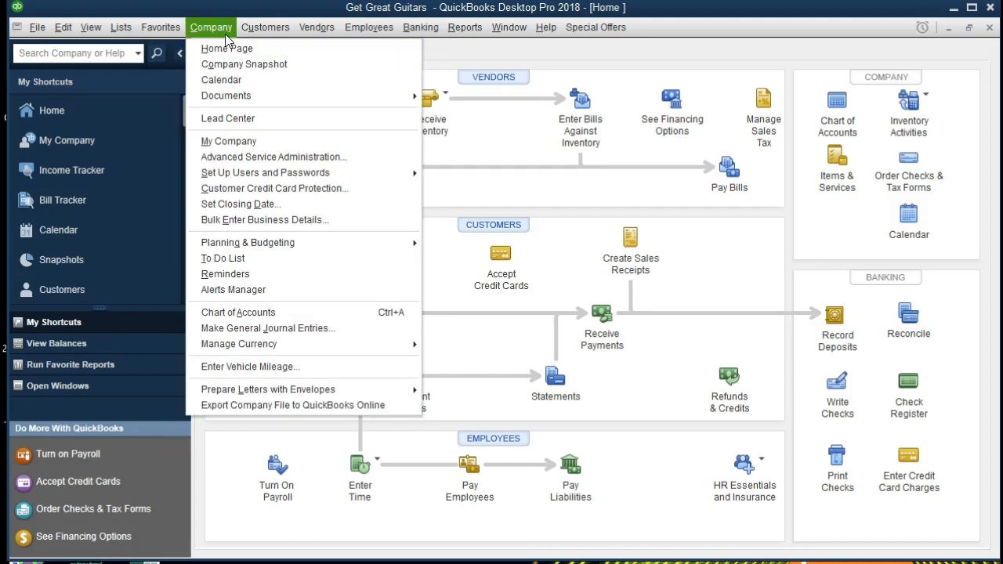
left_click(225, 34)
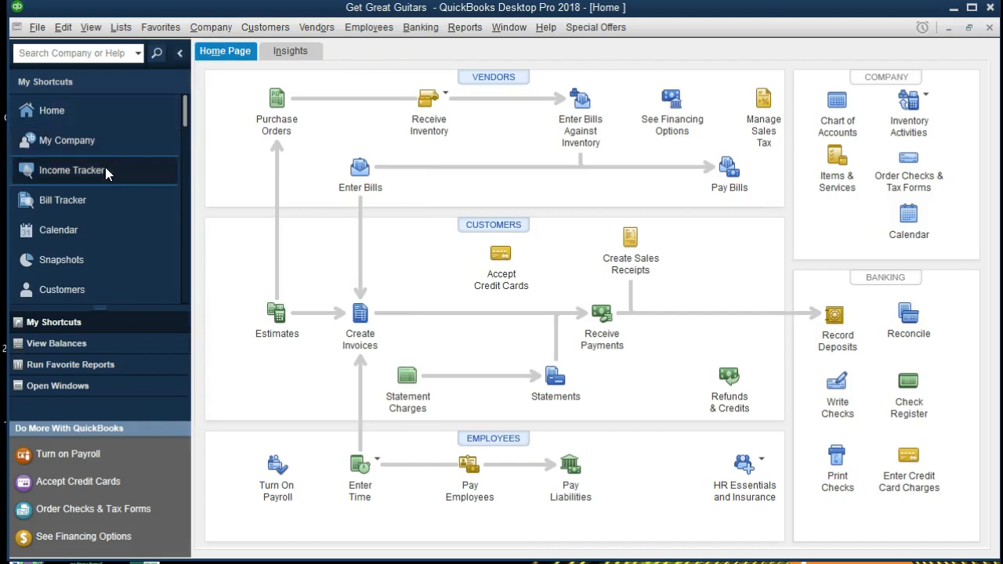
Step: Show the list of open windows in the sidebar
left_click(92, 30)
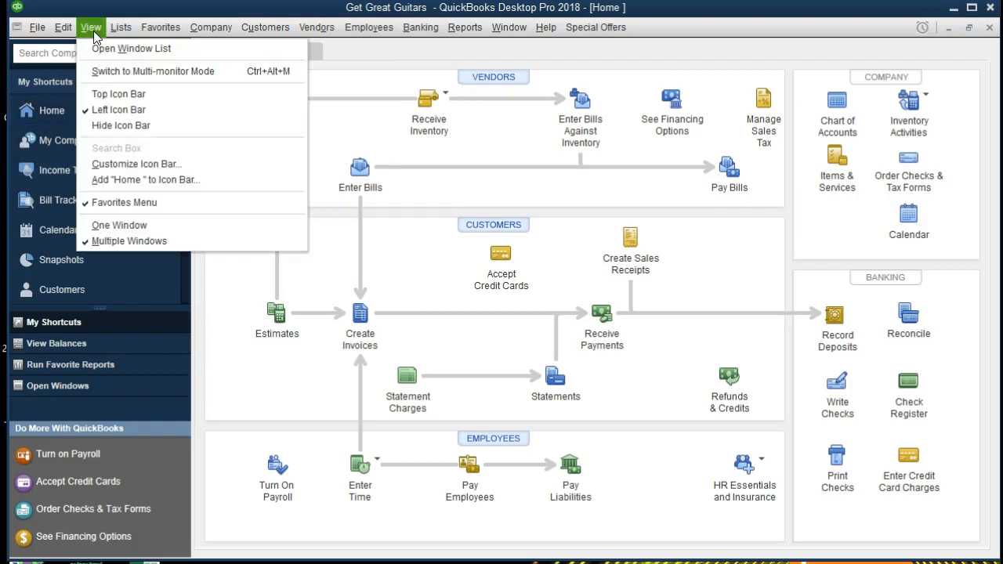
left_click(189, 56)
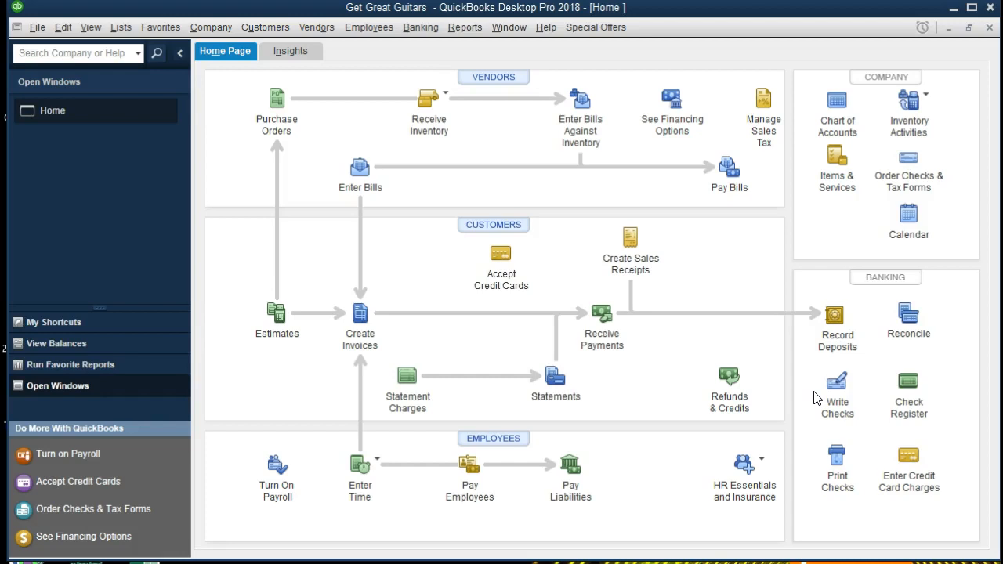
left_click(423, 29)
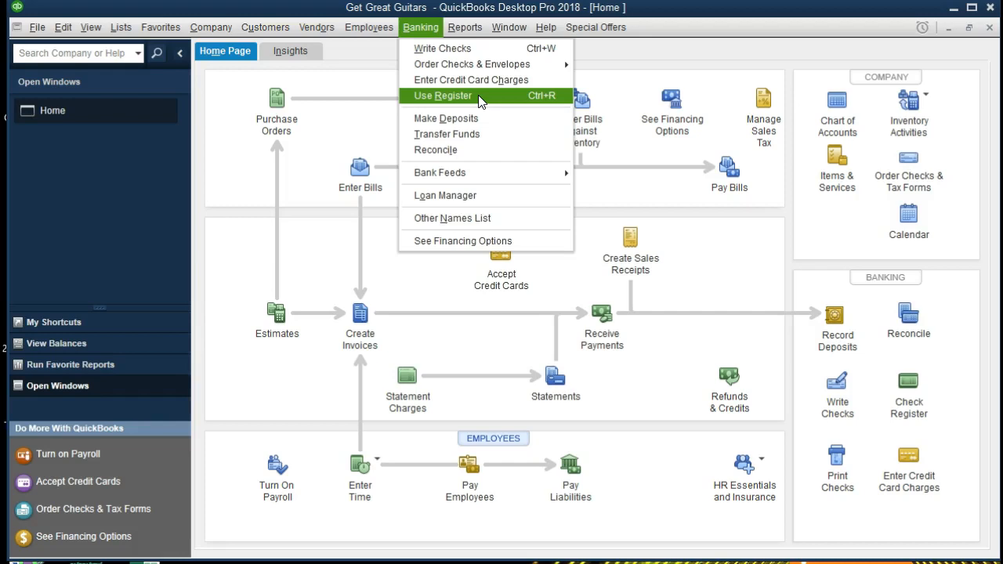
left_click(237, 202)
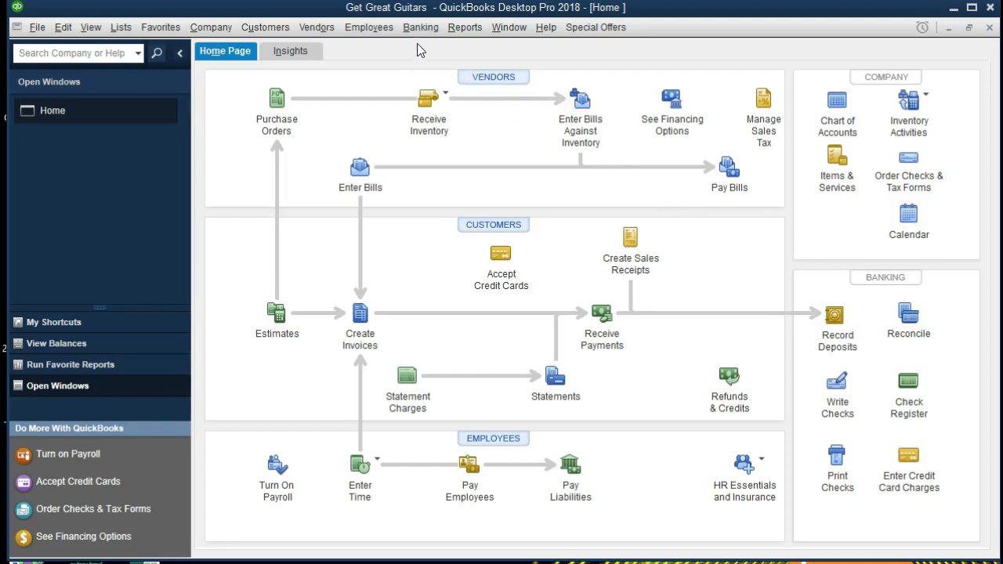
Step: Start a new check from the Checking account and date it 01/28/2021
left_click(853, 401)
left_click(843, 391)
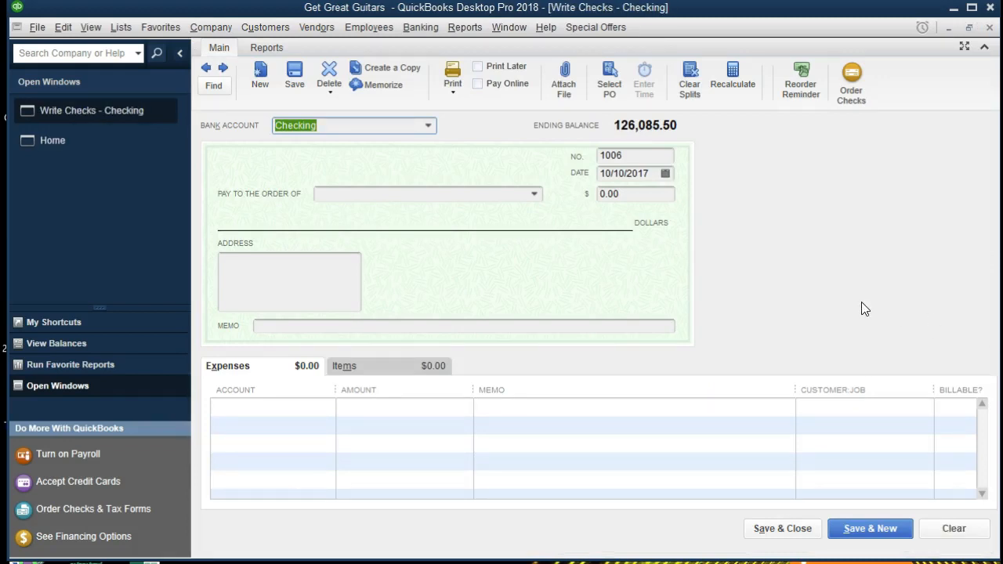
key("Tab")
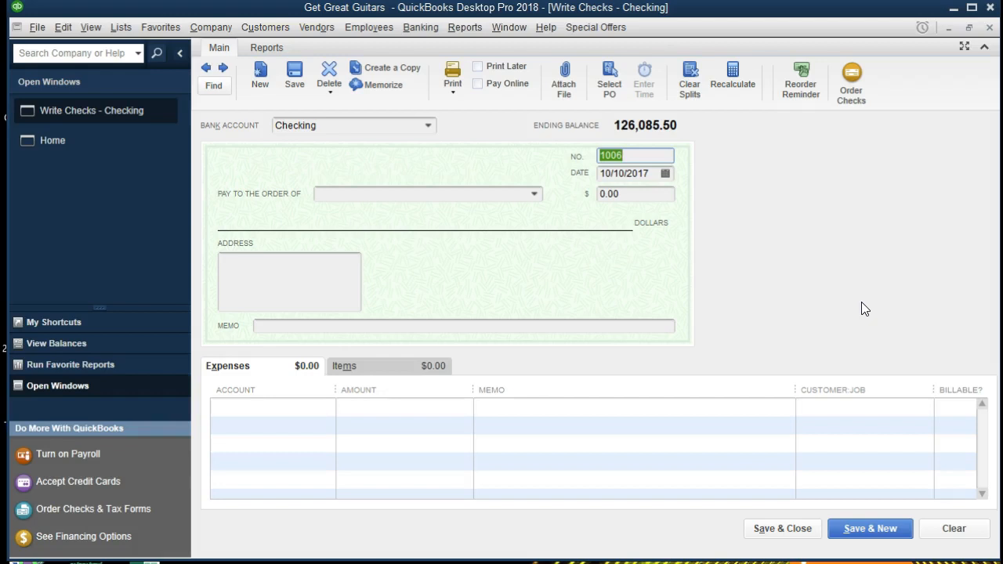
key("Tab")
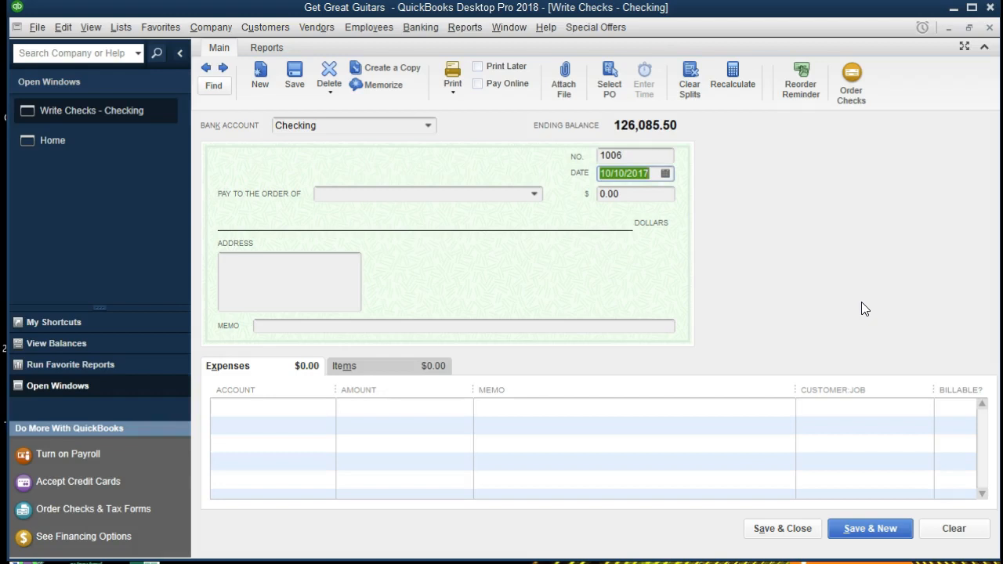
type("012821")
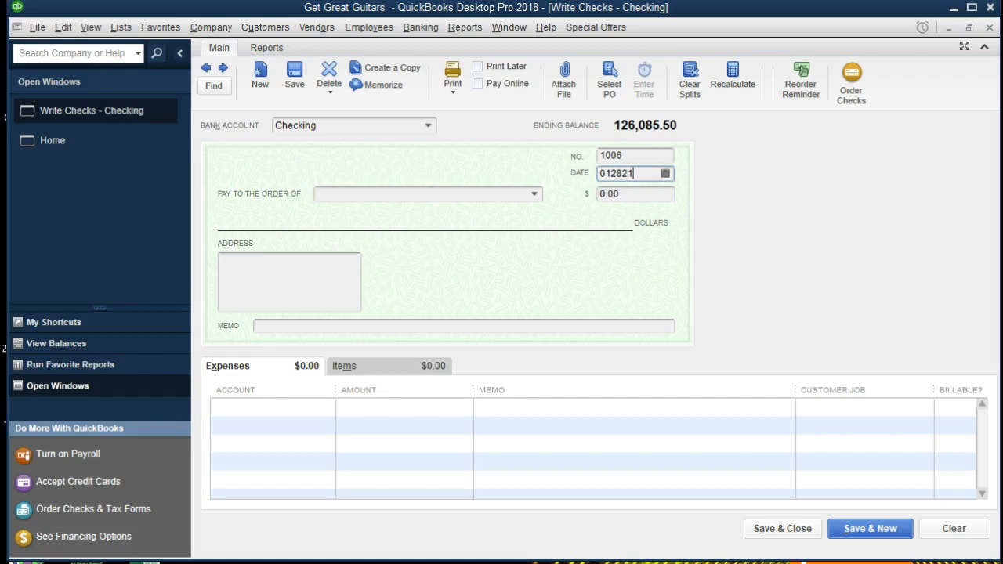
key("Tab")
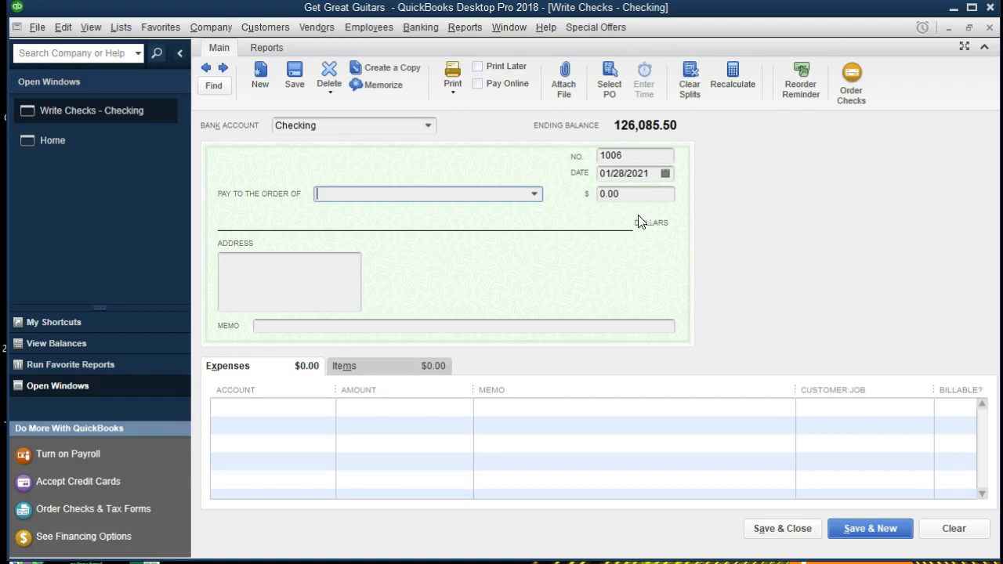
Step: Make the check payable to Safe Insureance Co and quick-add that name as a vendor
type("Saf")
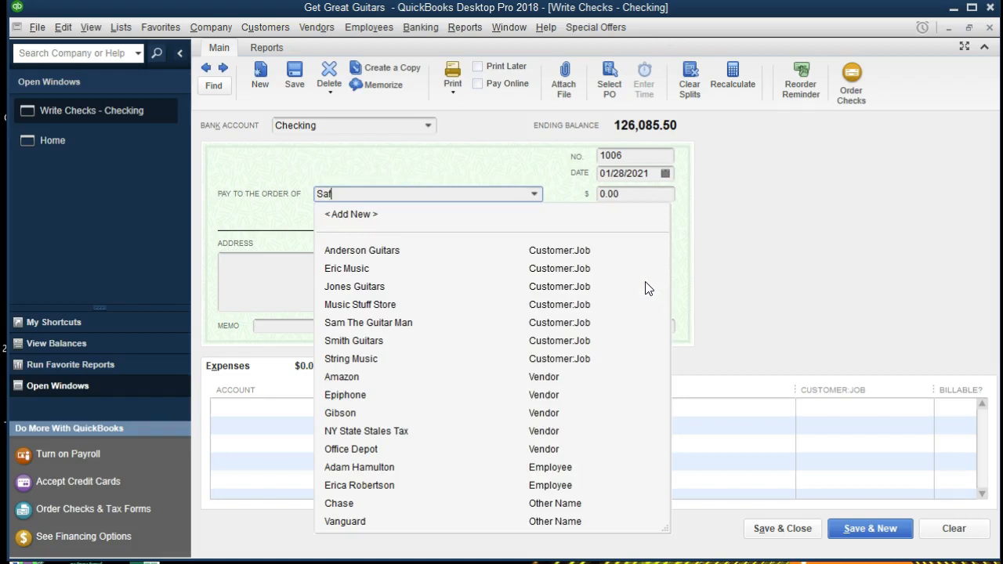
type("e Insureance Co")
key("Tab")
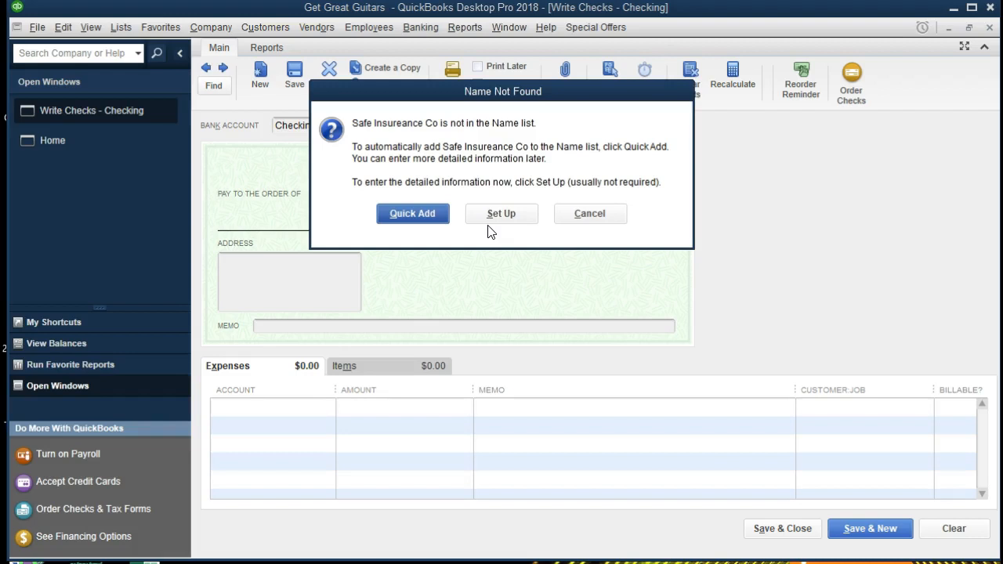
left_click(434, 219)
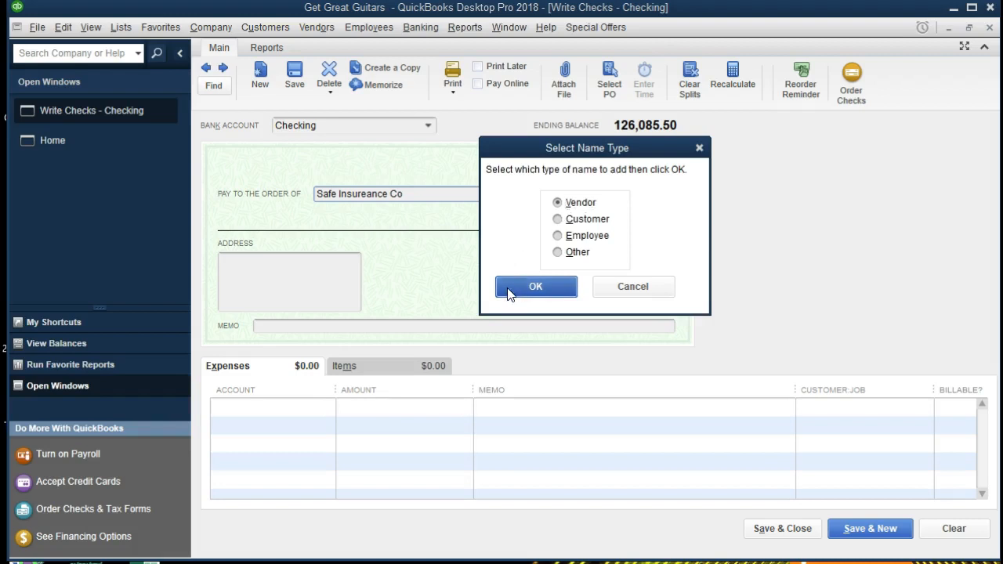
left_click(535, 286)
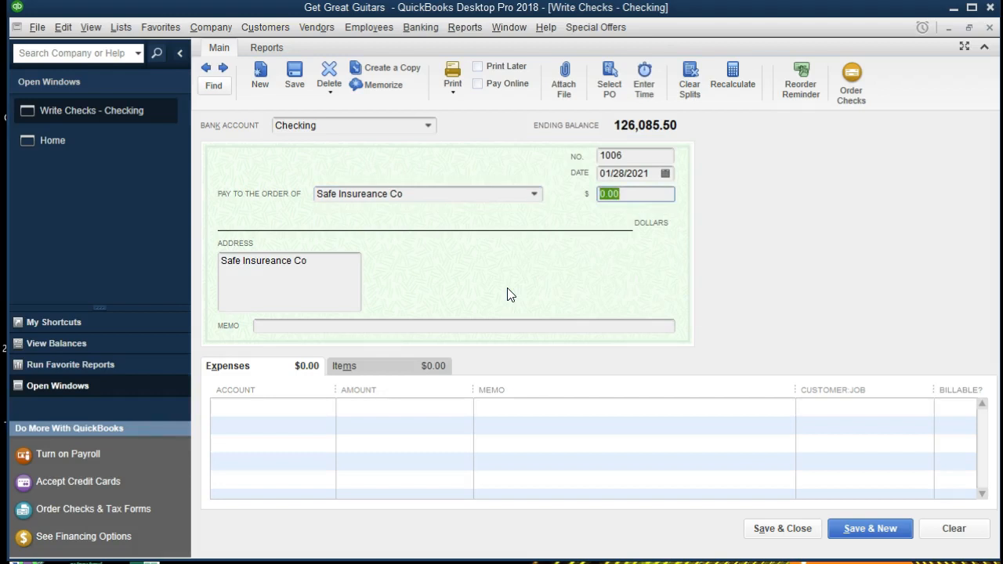
Step: Set the check amount to 11,000.00, leave the memo blank and go to the first expense line
type("11000")
key("Tab")
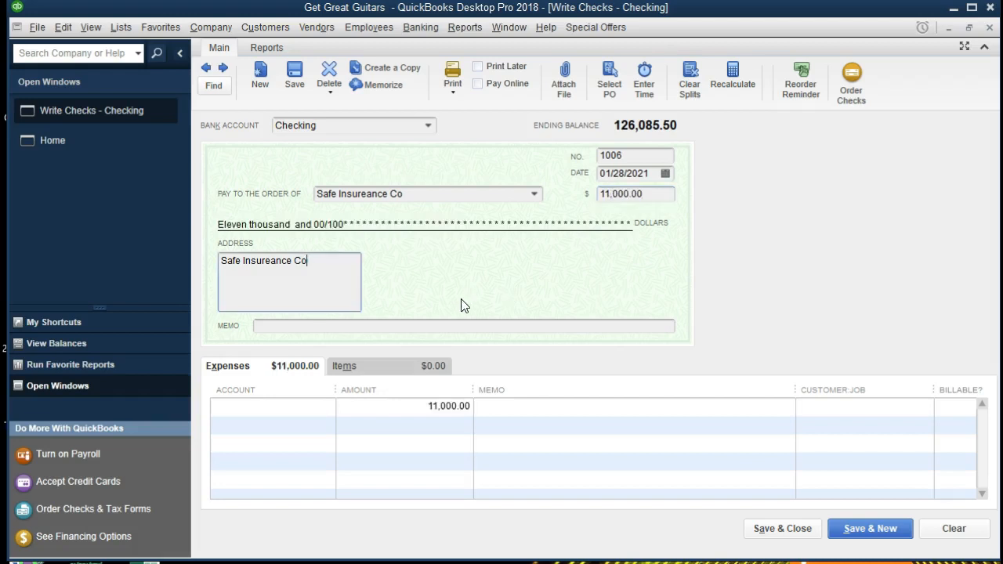
key("Tab")
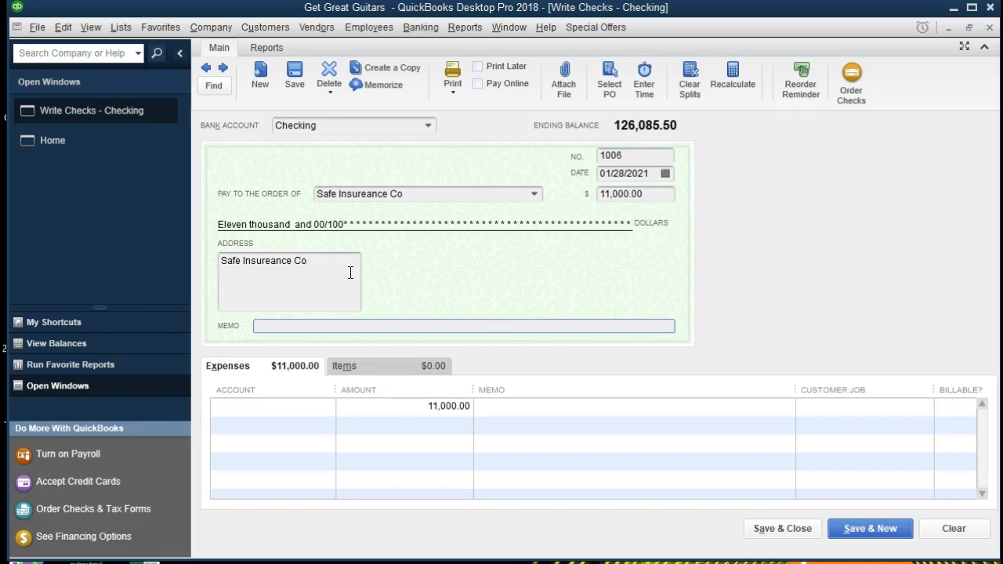
key("Tab")
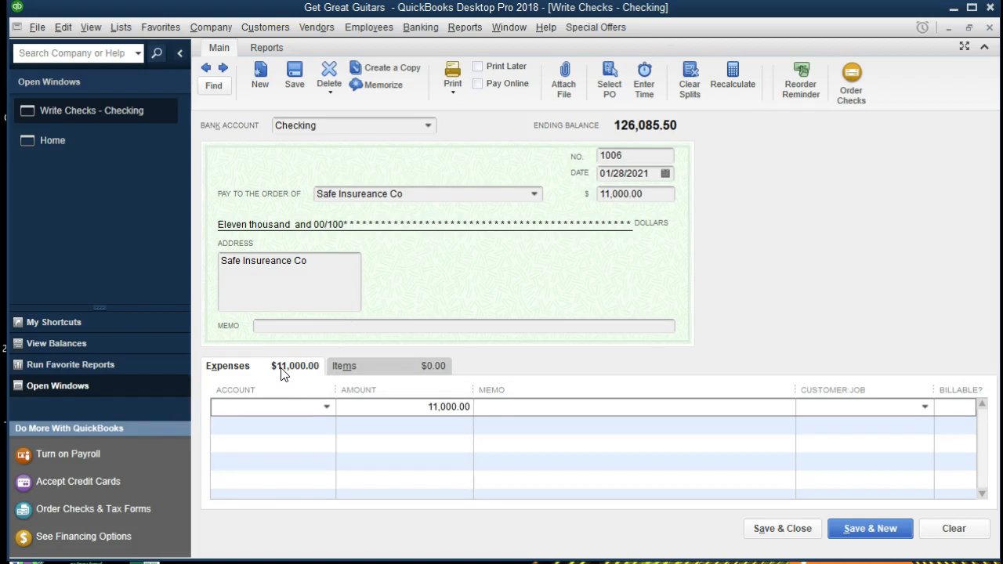
left_click(351, 372)
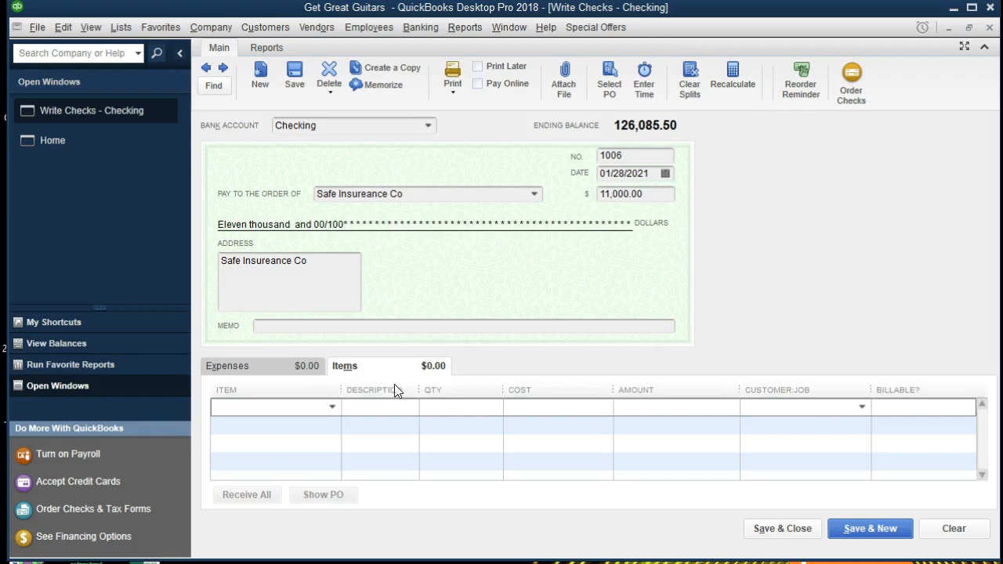
left_click(273, 373)
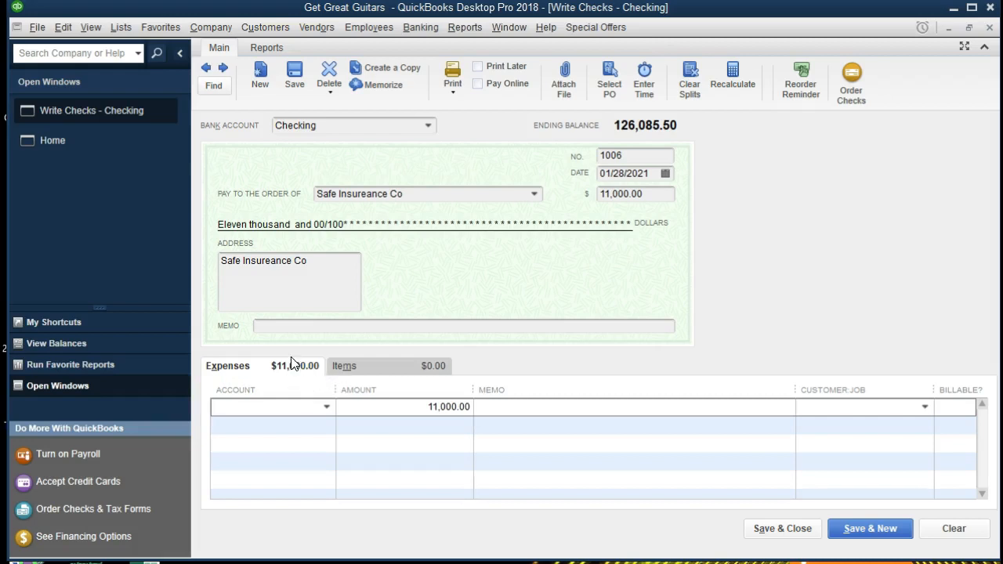
Step: Enter Prepaid Insurance as the account on the check's first expense line
type("Pr")
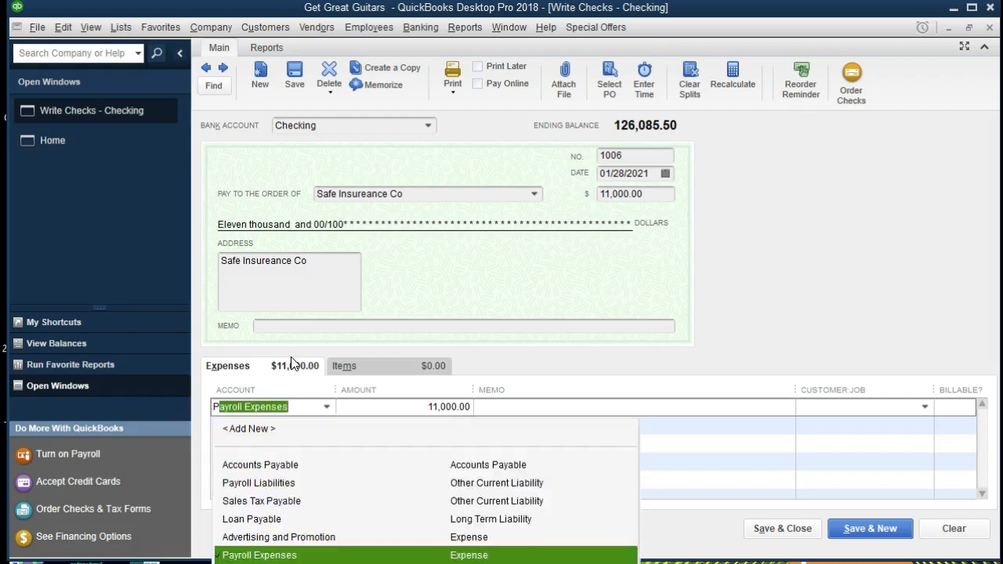
type("epa")
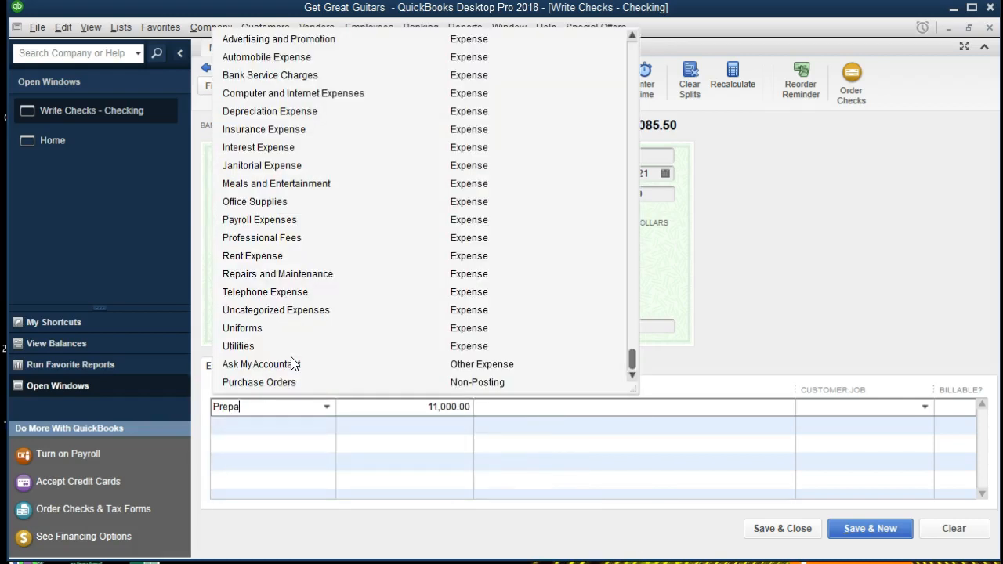
type("id Insurance")
scroll(454, 233, "up", 6)
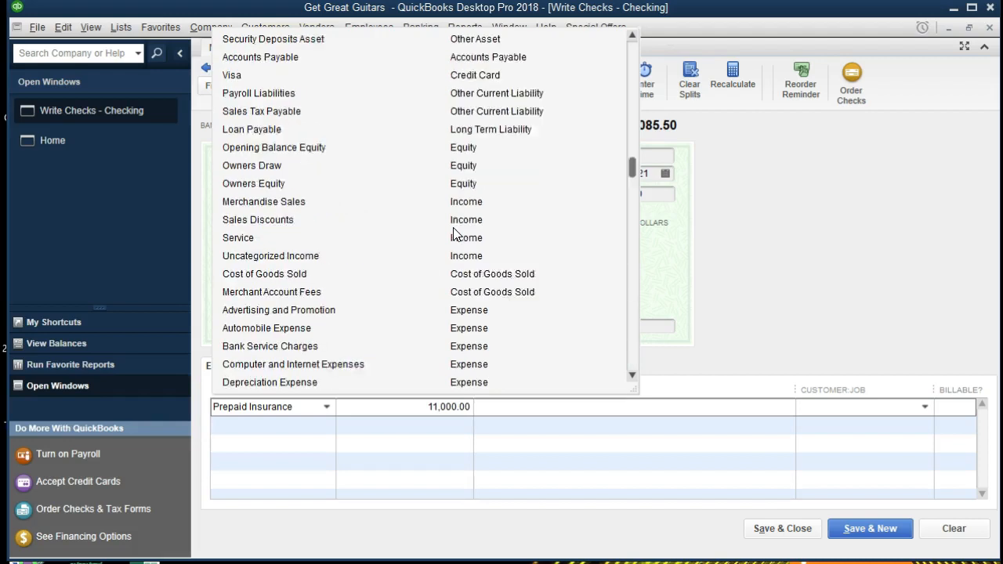
scroll(455, 234, "down", 1)
scroll(454, 233, "down", 5)
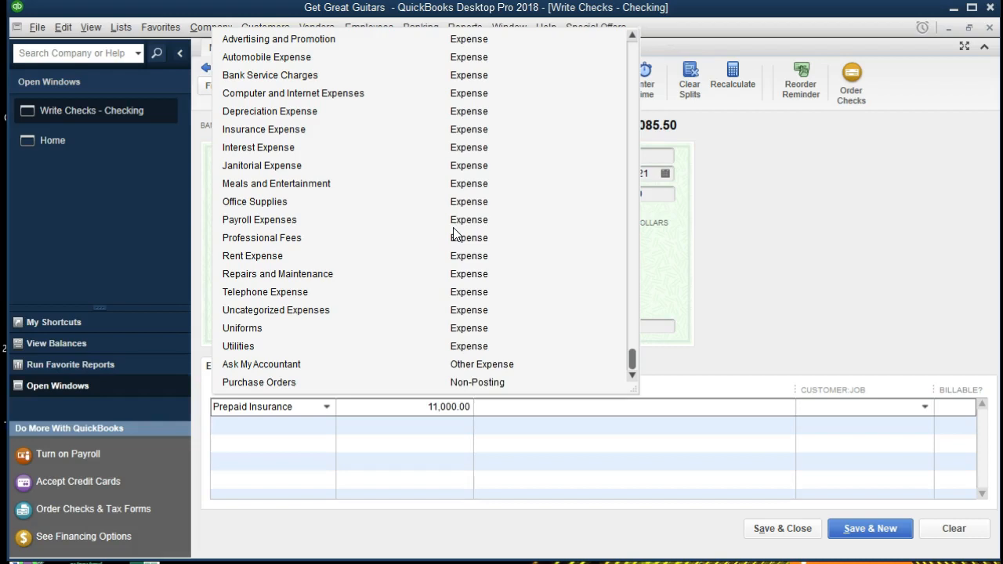
scroll(455, 234, "up", 8)
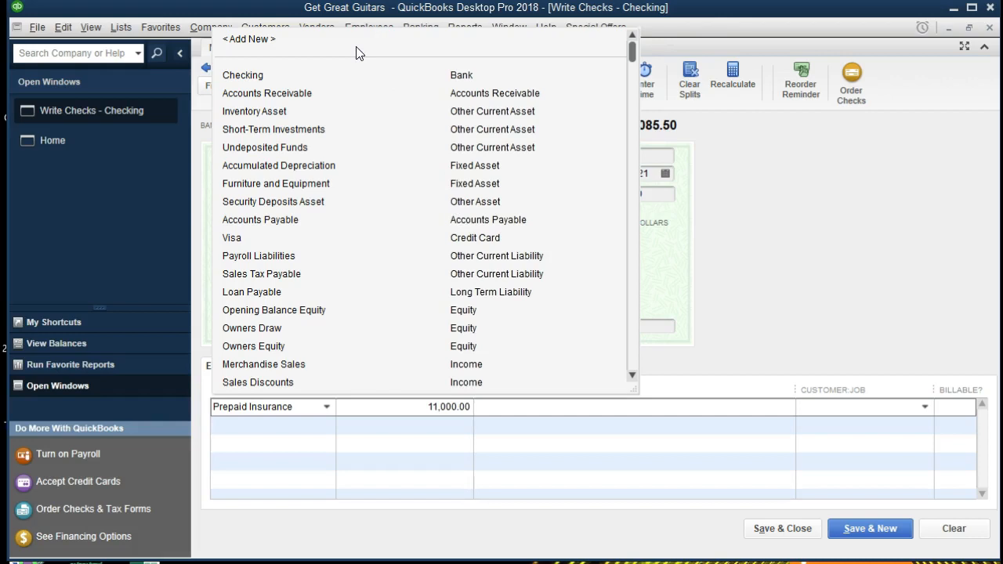
key("Tab")
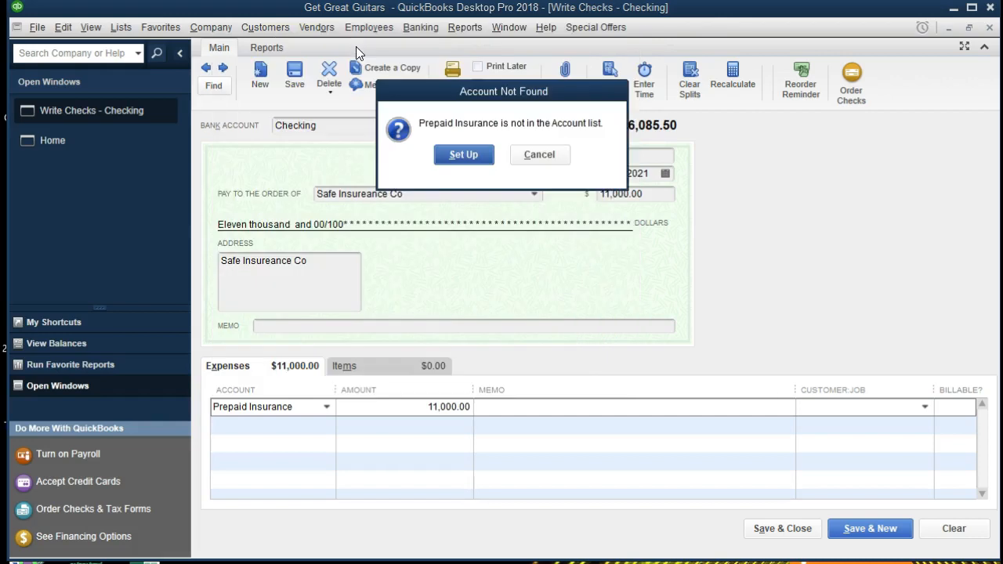
Step: Set up Prepaid Insurance as a new account of type Other Current Asset and save it
left_click(442, 161)
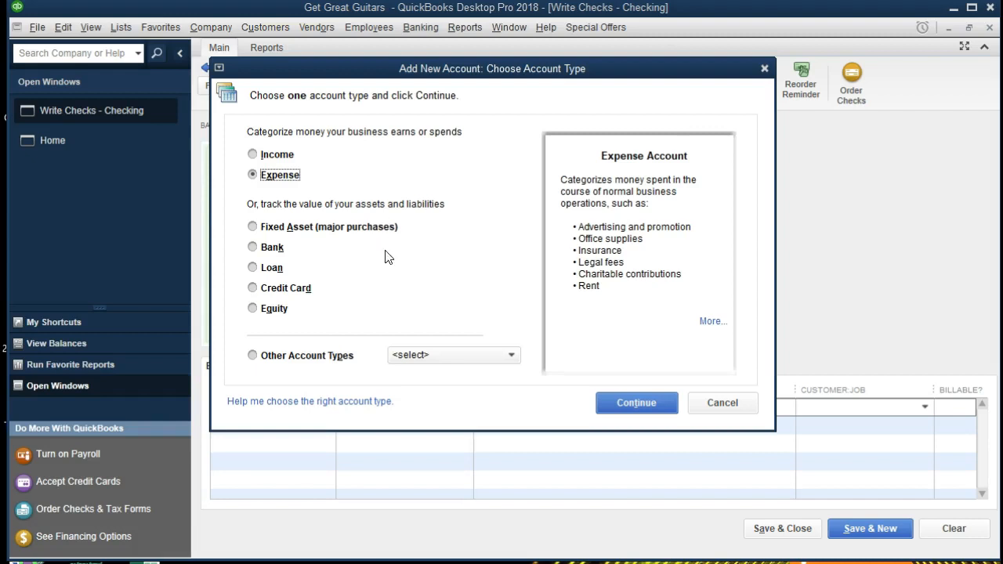
left_click(436, 359)
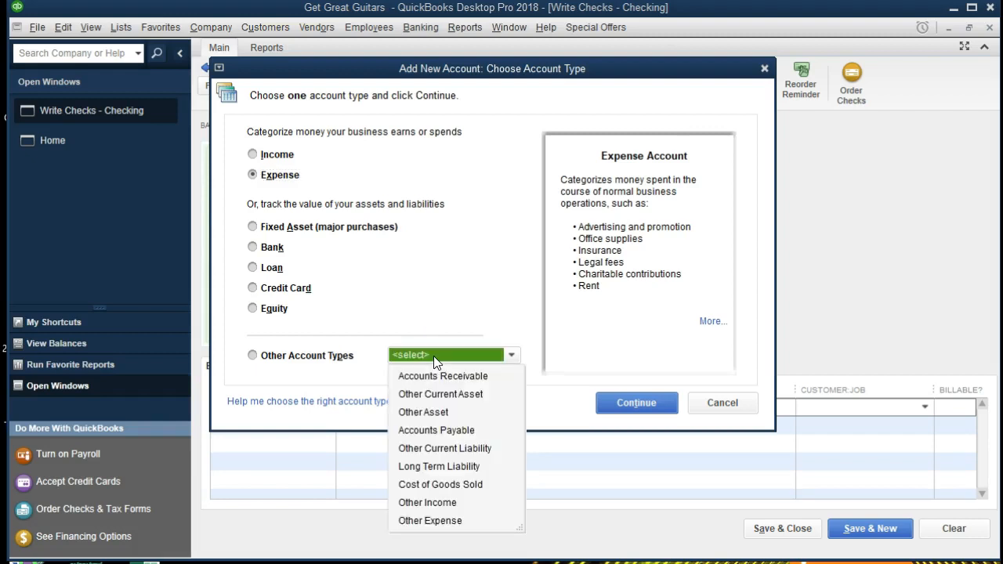
left_click(496, 394)
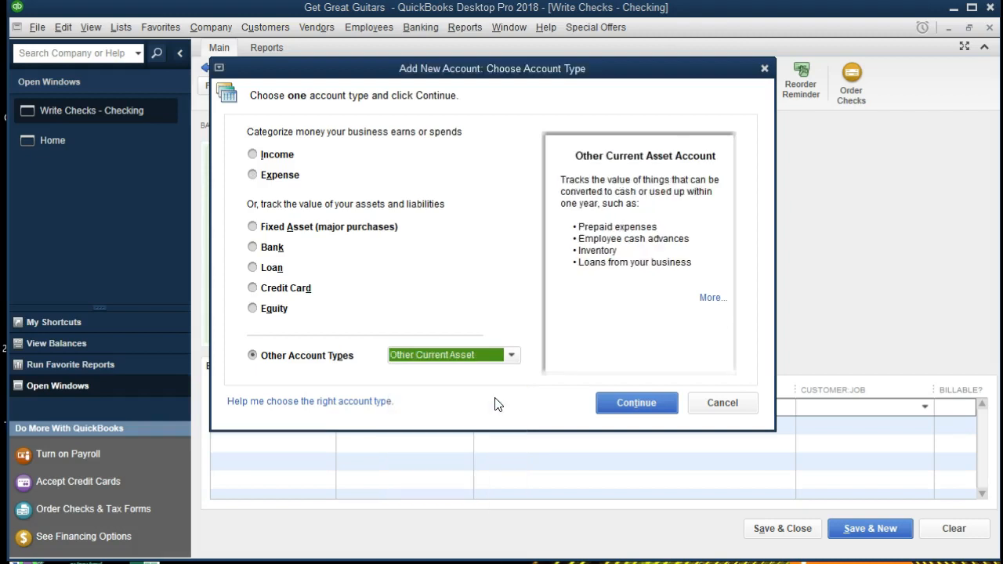
left_click(616, 402)
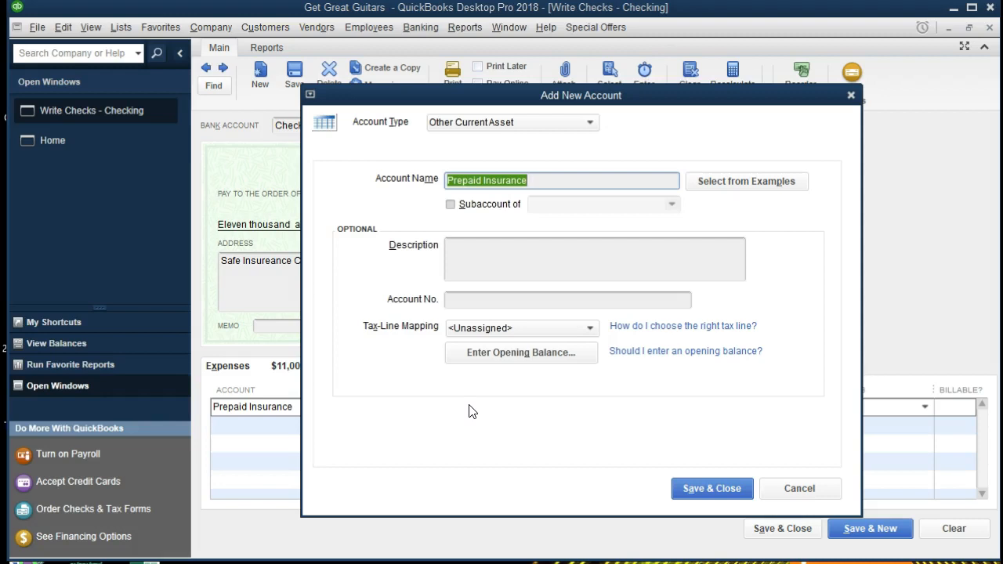
left_click(705, 491)
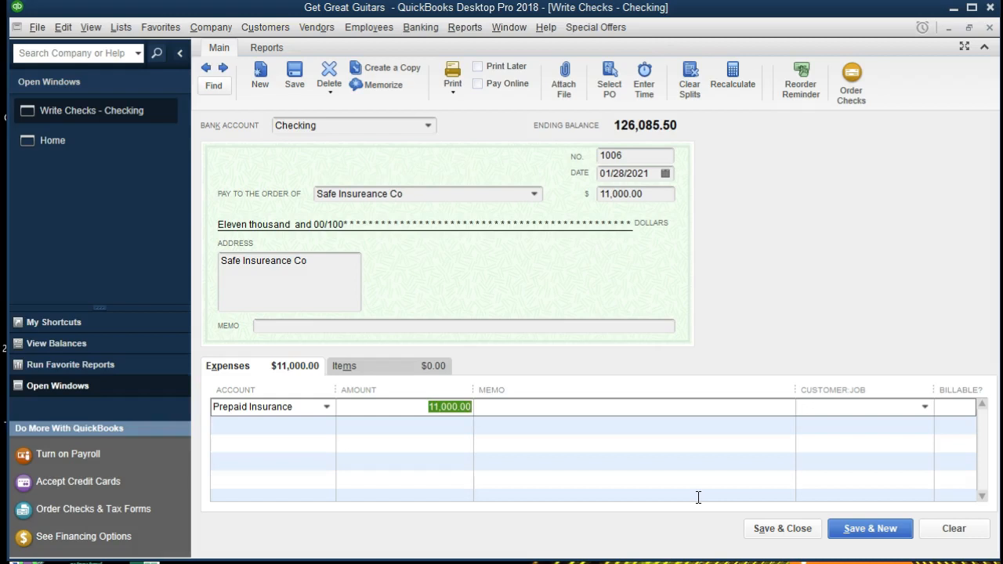
left_click(428, 128)
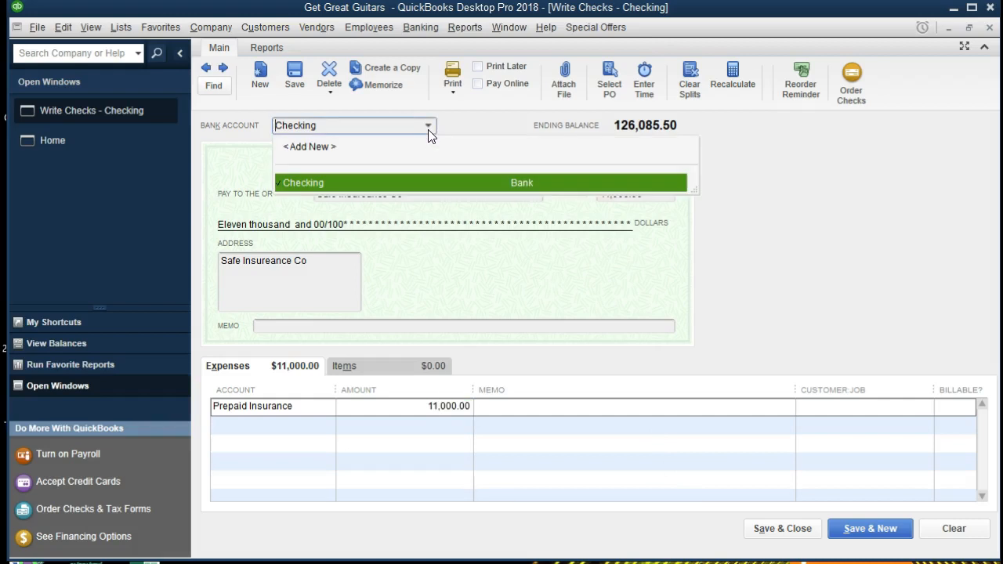
left_click(428, 130)
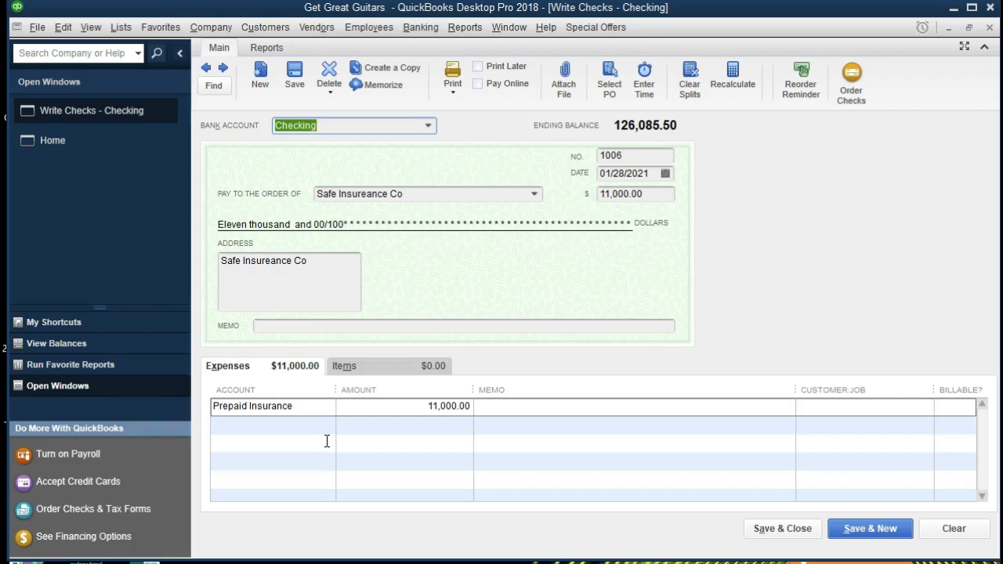
Step: Save and close the Safe Insureance Co check and open the standard Balance Sheet report
left_click(762, 529)
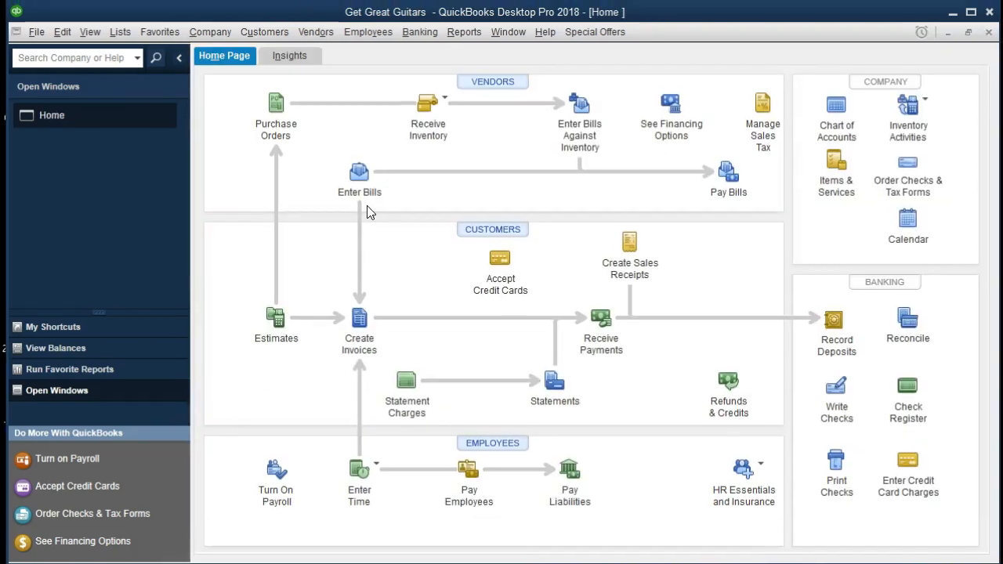
left_click(464, 33)
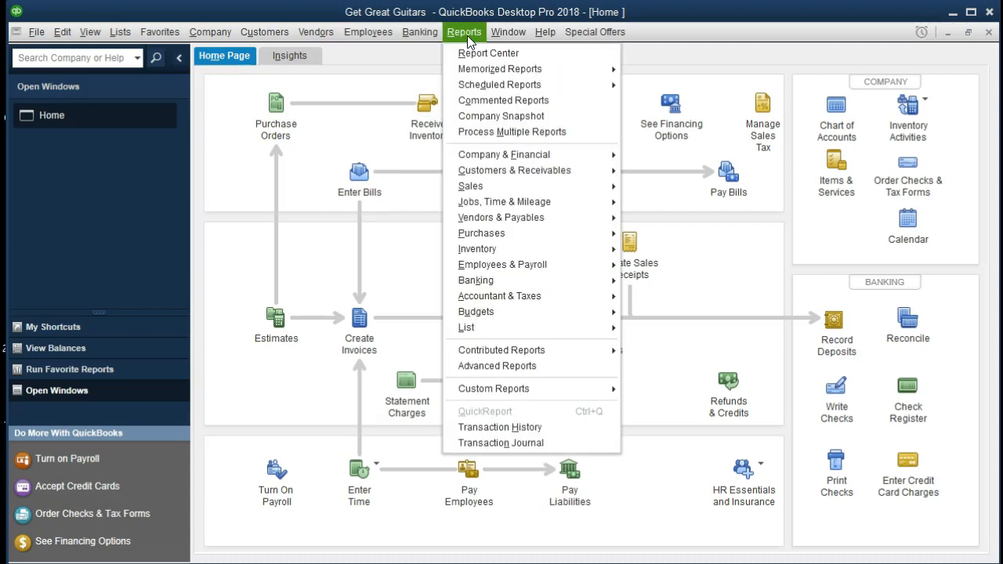
mouse_move(548, 152)
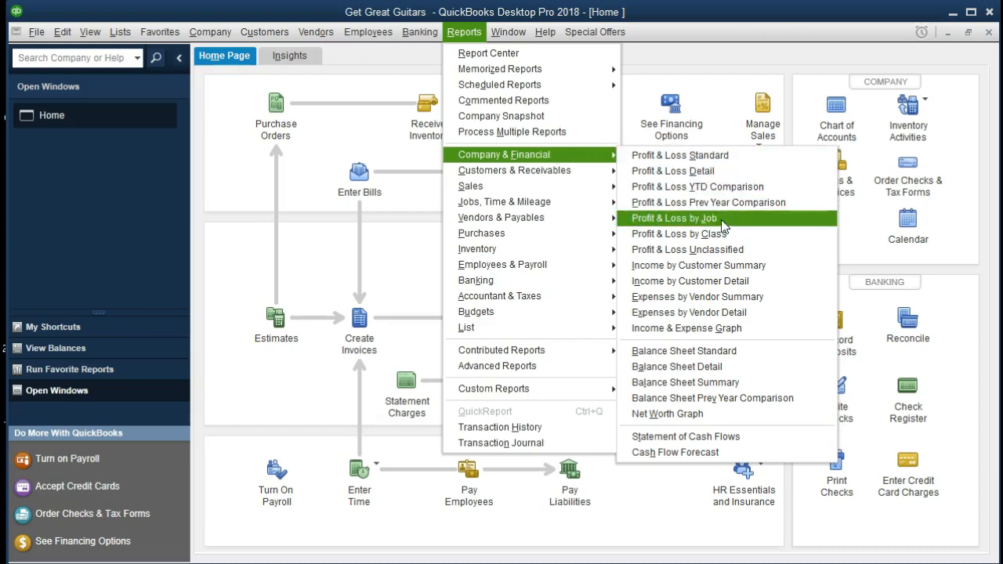
left_click(773, 359)
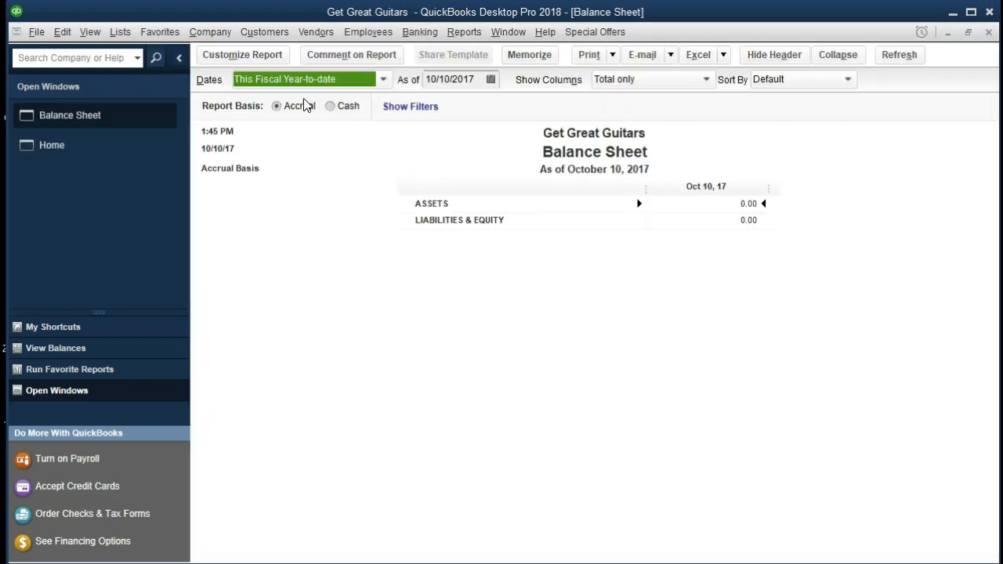
Step: Customize the Balance Sheet's date range to run from 01/01/2021 to 12/31/2021 on the Accrual basis
left_click(269, 56)
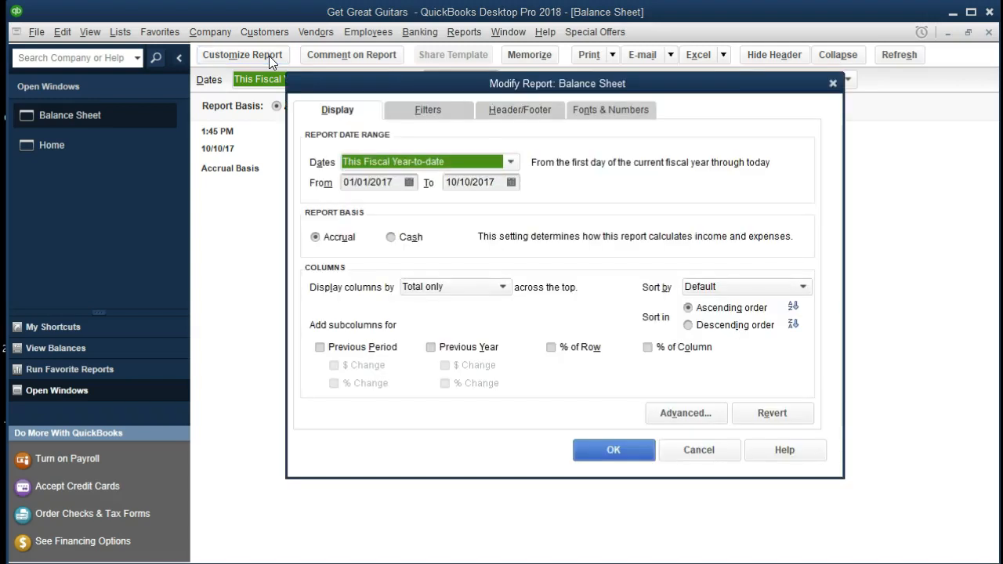
key("Tab")
type("01/01/2021")
key("Tab")
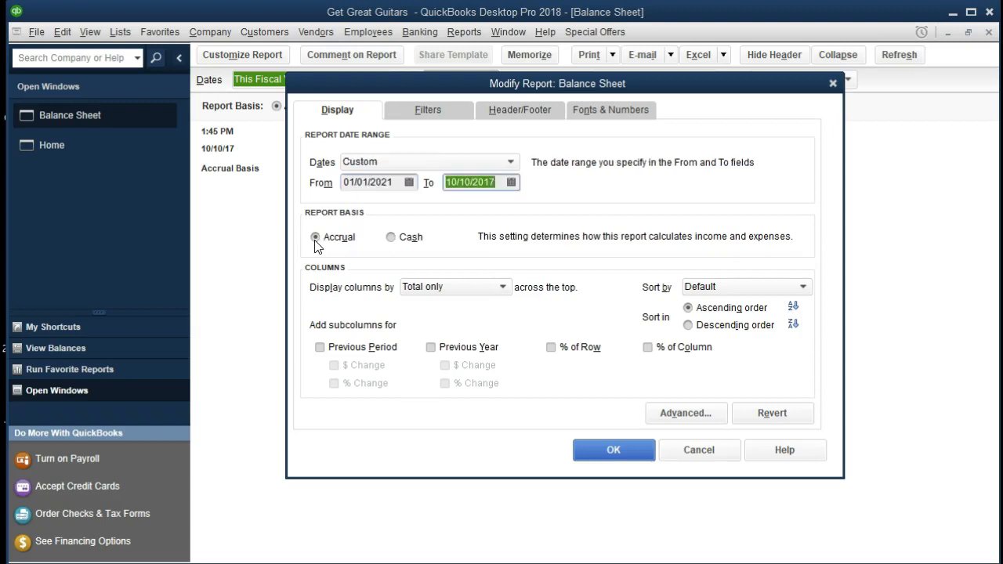
type("122")
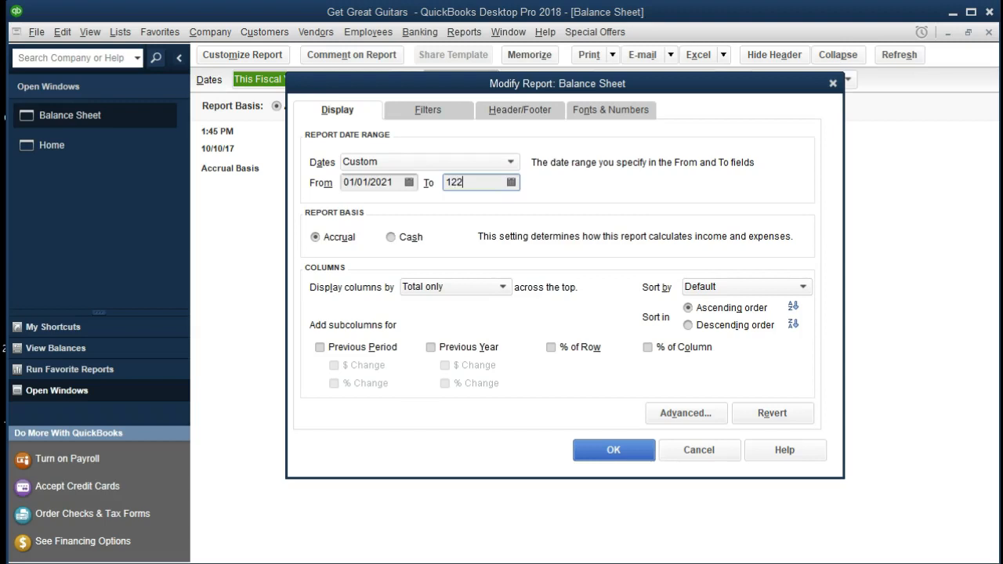
key("BackSpace")
type("31")
left_click(315, 238)
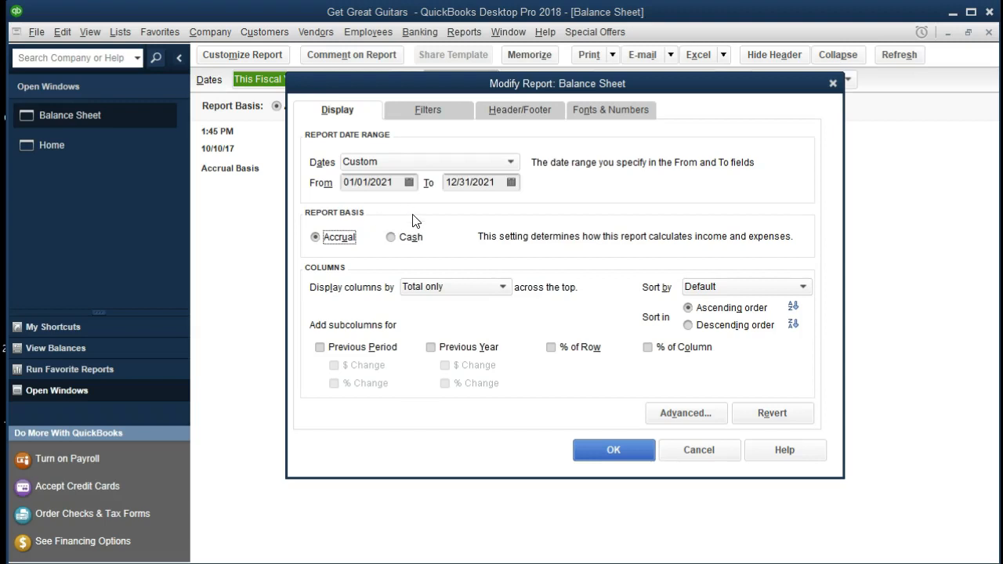
left_click(591, 458)
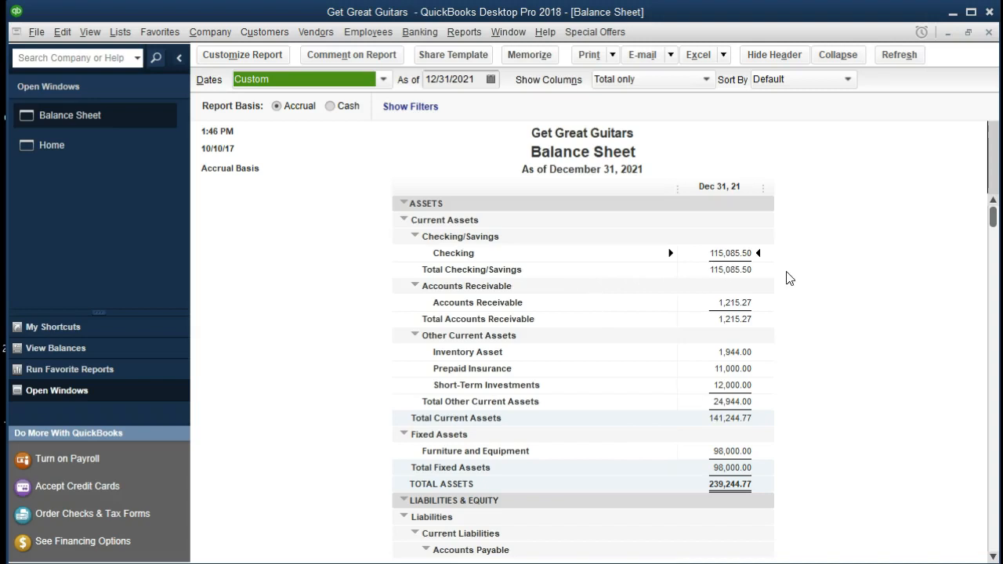
Step: Drill down from the Checking balance to the Safe Insureance Co check and return to the Balance Sheet
left_click(738, 253)
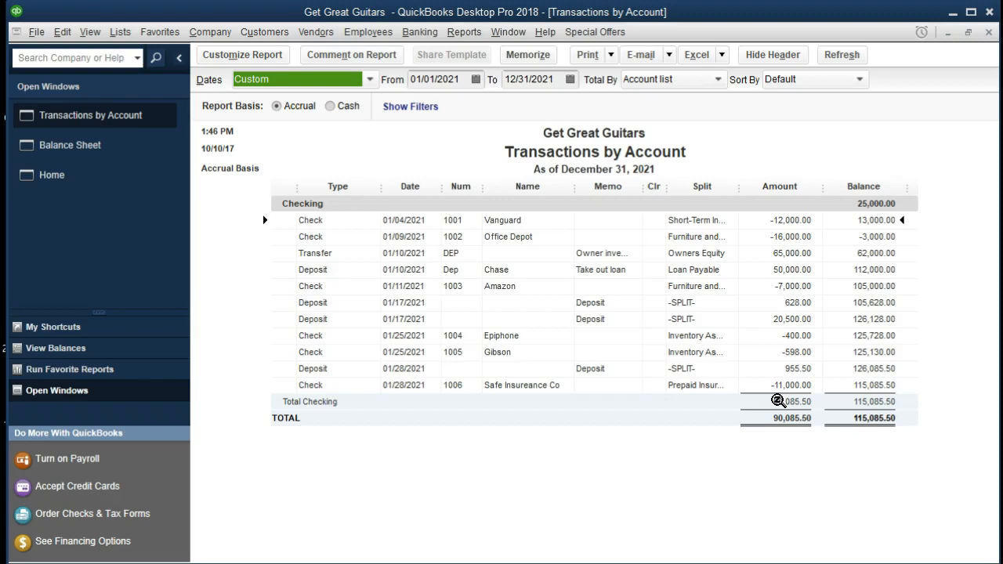
double_click(779, 386)
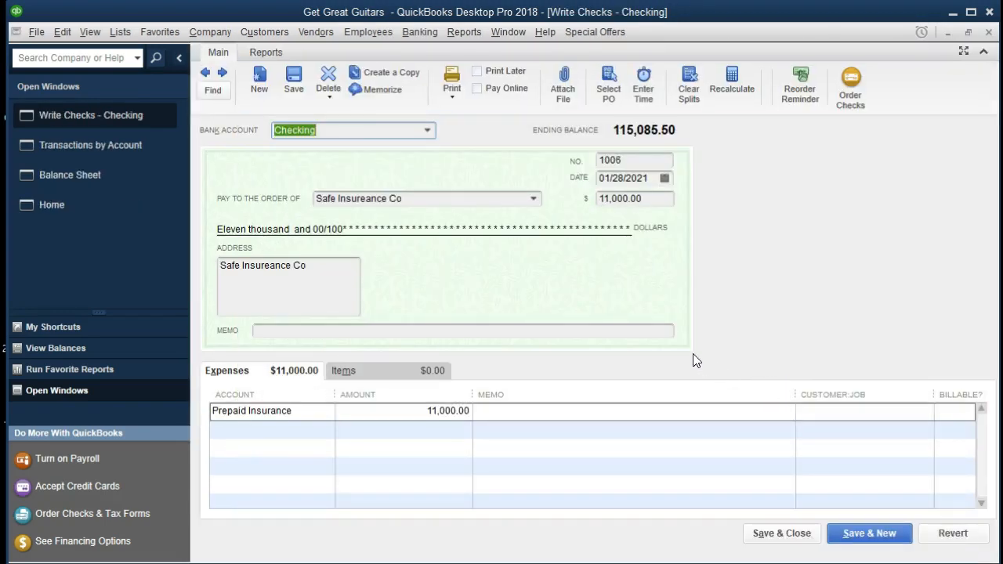
left_click(991, 33)
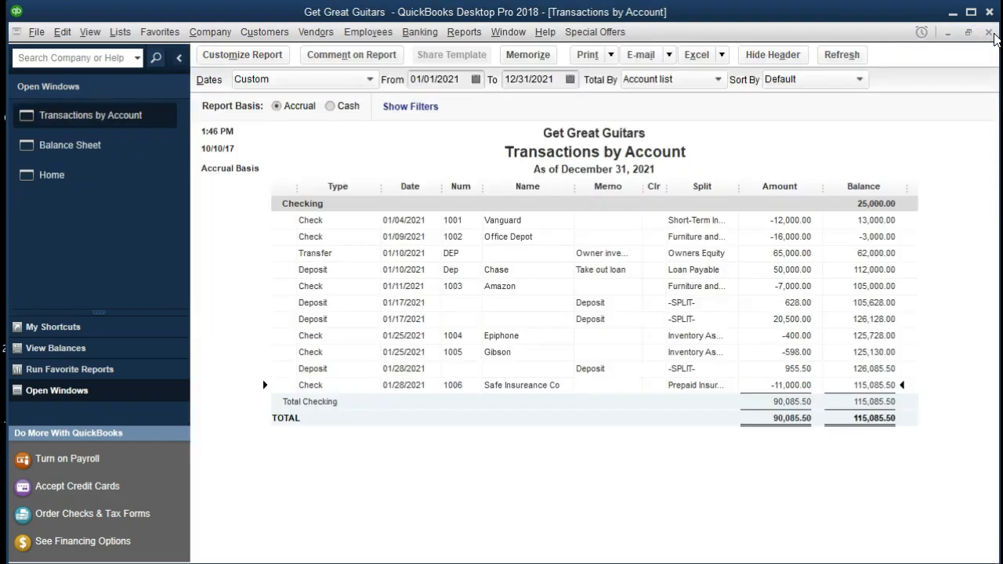
left_click(991, 34)
Step: Review the Balance Sheet, trace the Prepaid Insurance balance to its source check and return to the report
scroll(899, 352, "down", 3)
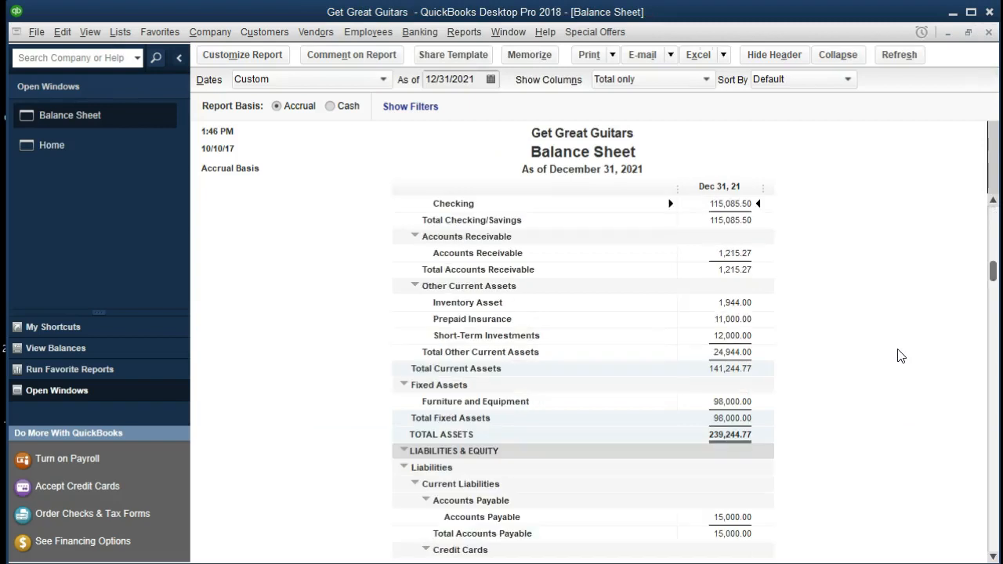
scroll(898, 355, "down", 2)
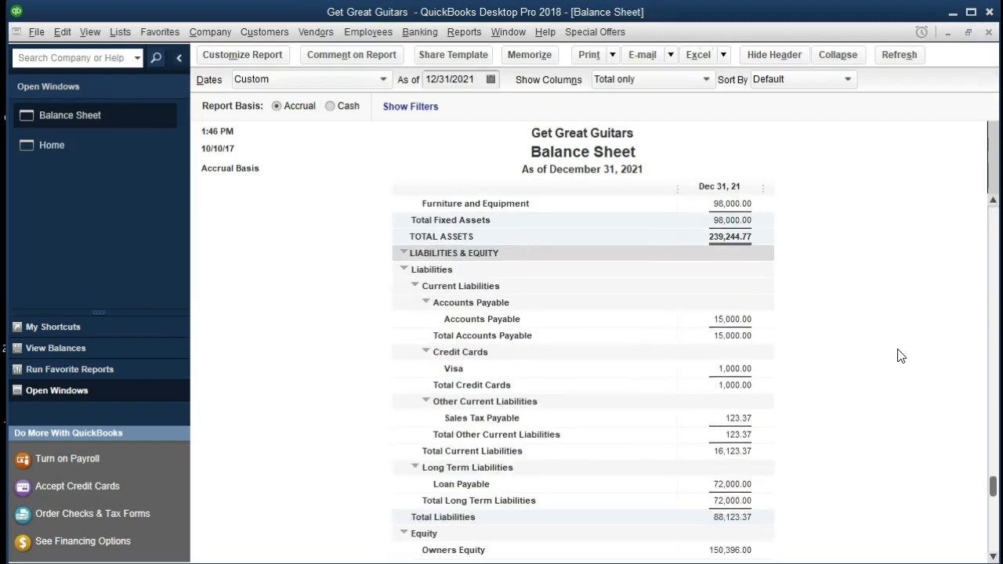
scroll(899, 355, "up", 4)
scroll(900, 355, "up", 1)
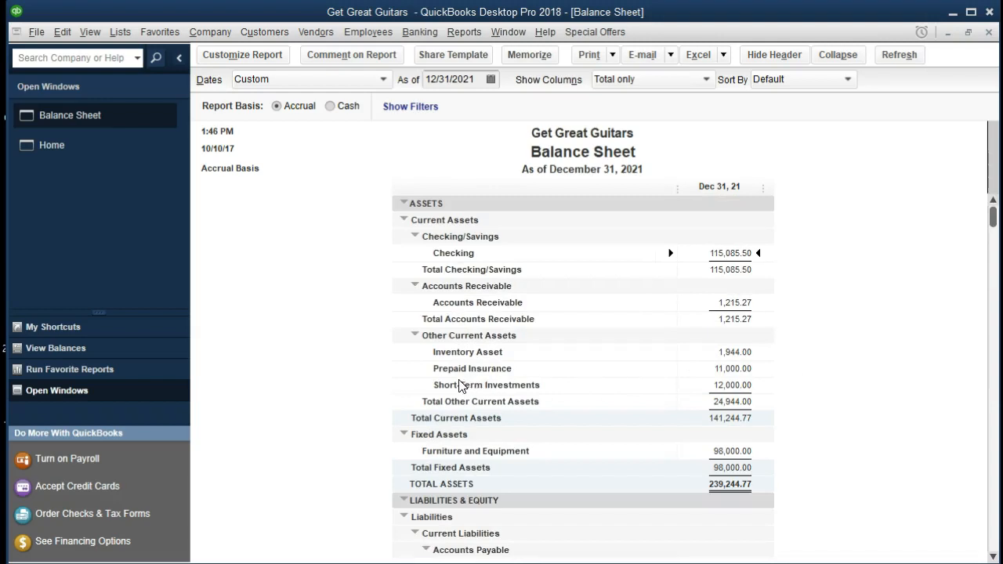
double_click(732, 368)
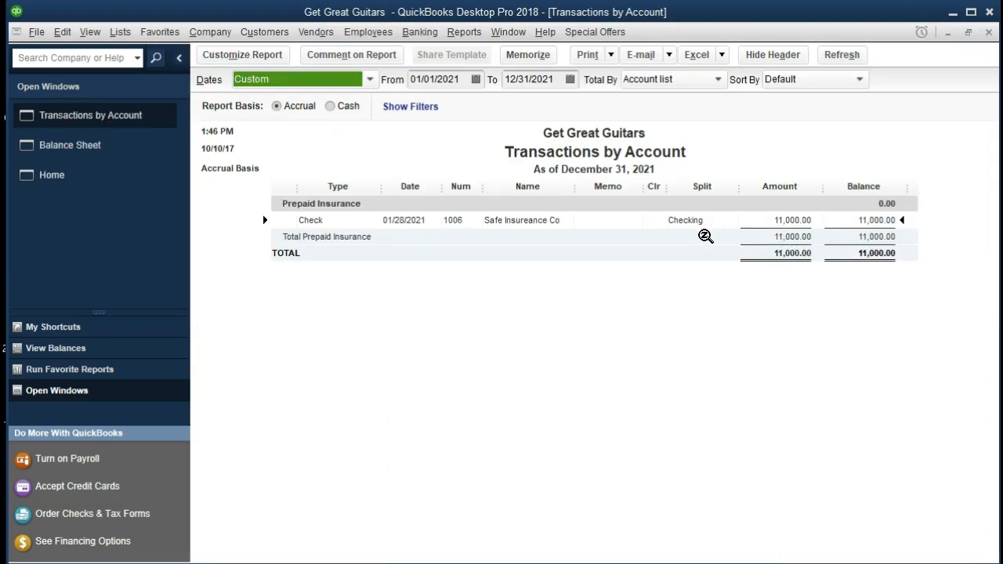
double_click(799, 220)
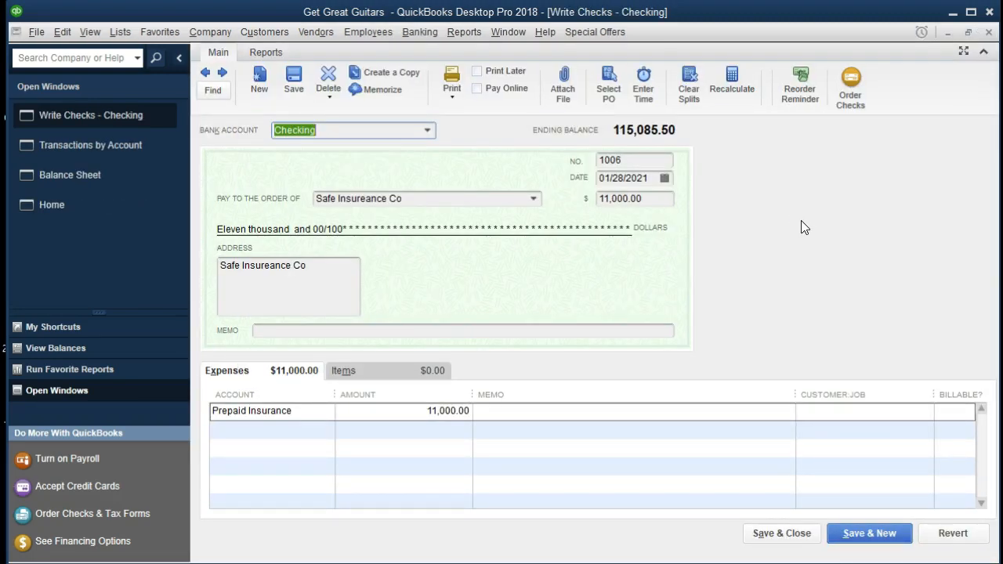
left_click(989, 32)
left_click(989, 33)
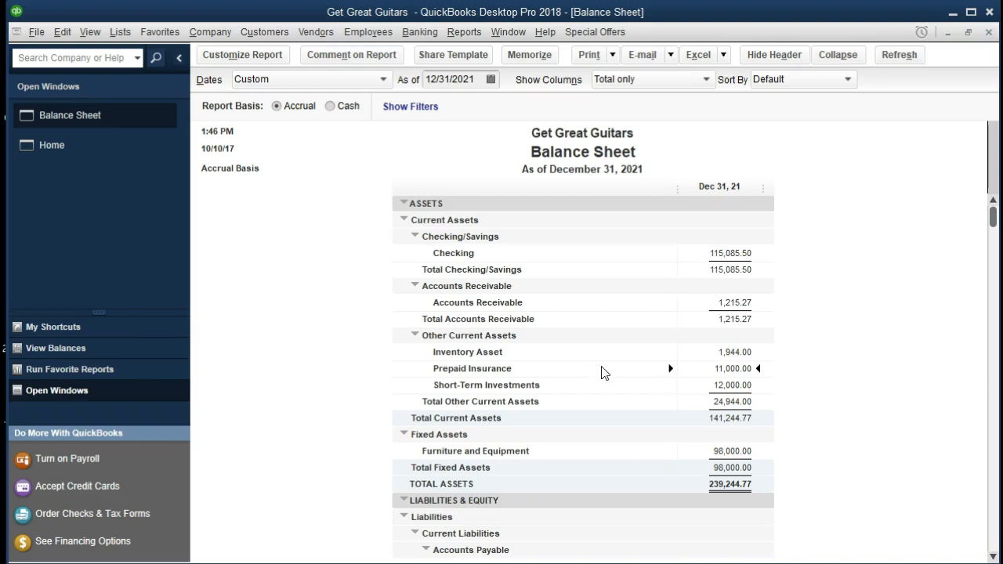
Step: Start a new check from the Checking account, keeping number 1007 and the date 01/28/2021
left_click(82, 149)
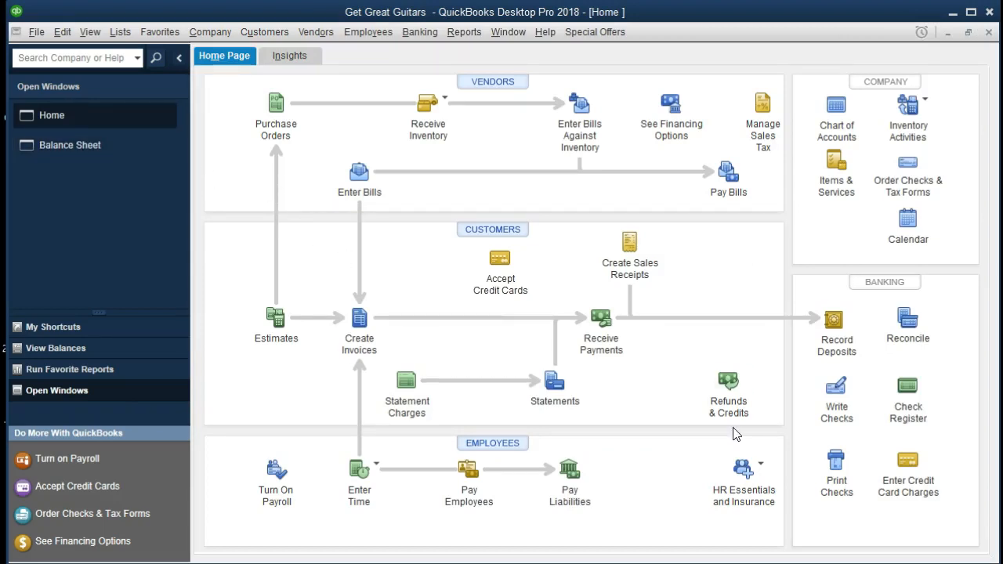
left_click(832, 414)
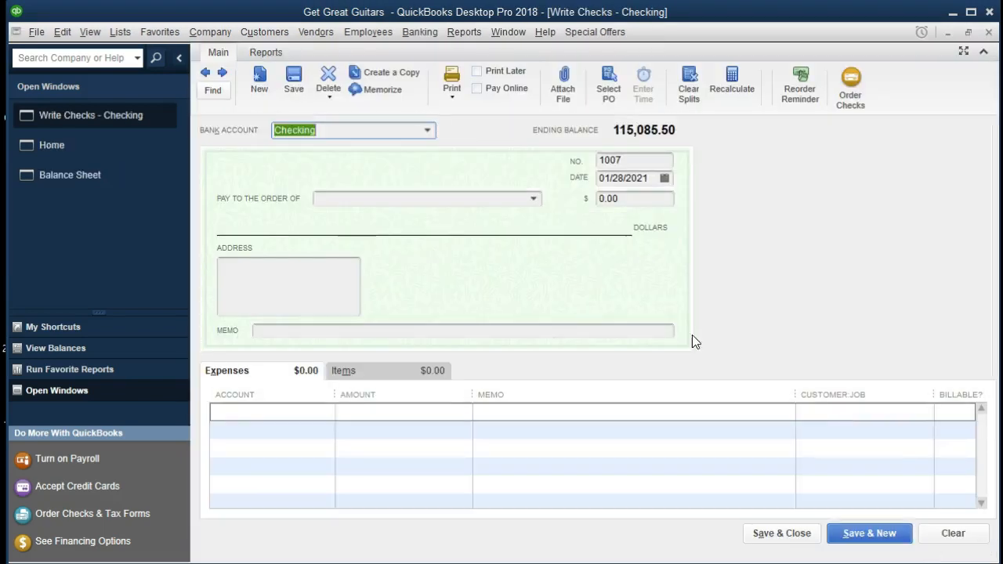
key("Tab")
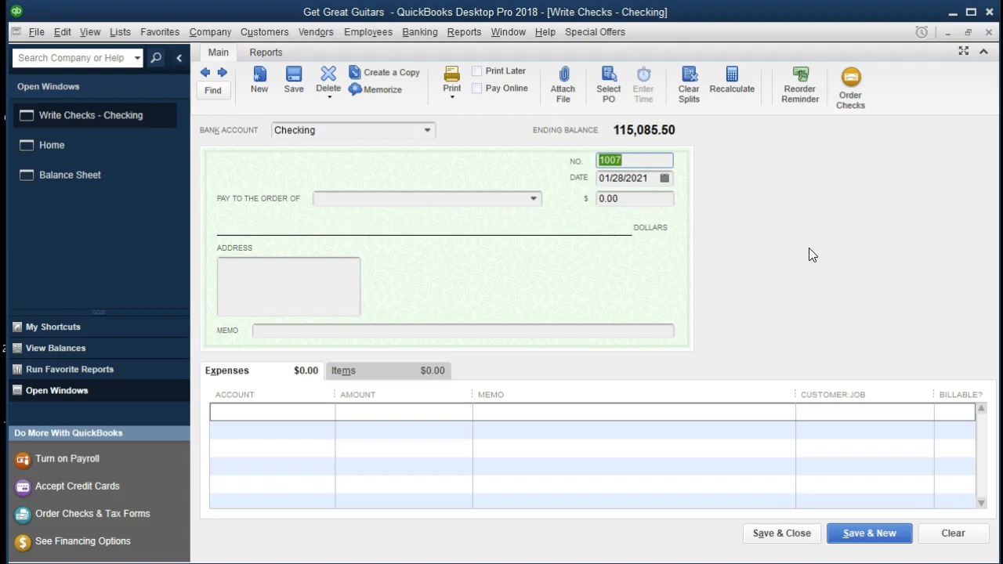
key("Tab")
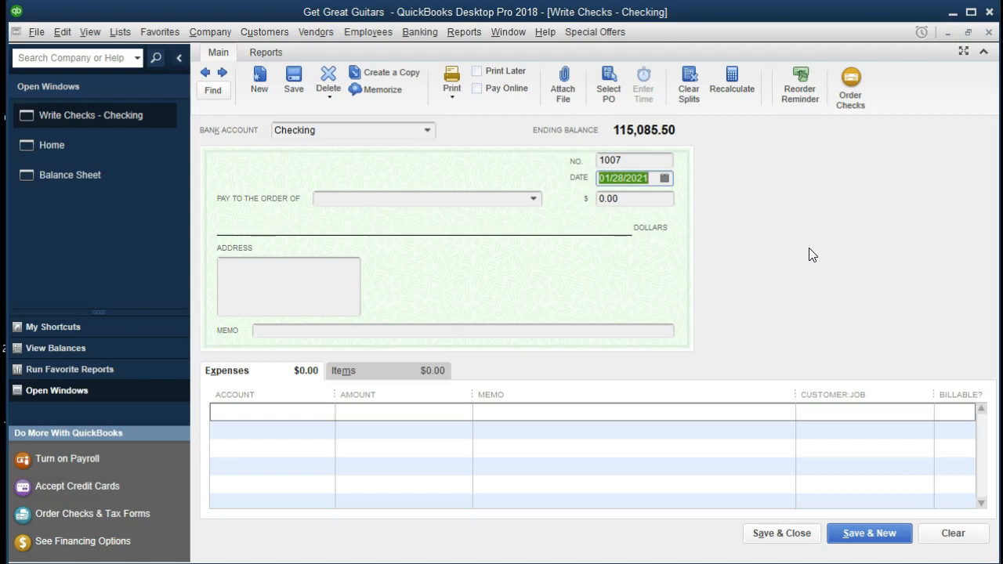
key("Tab")
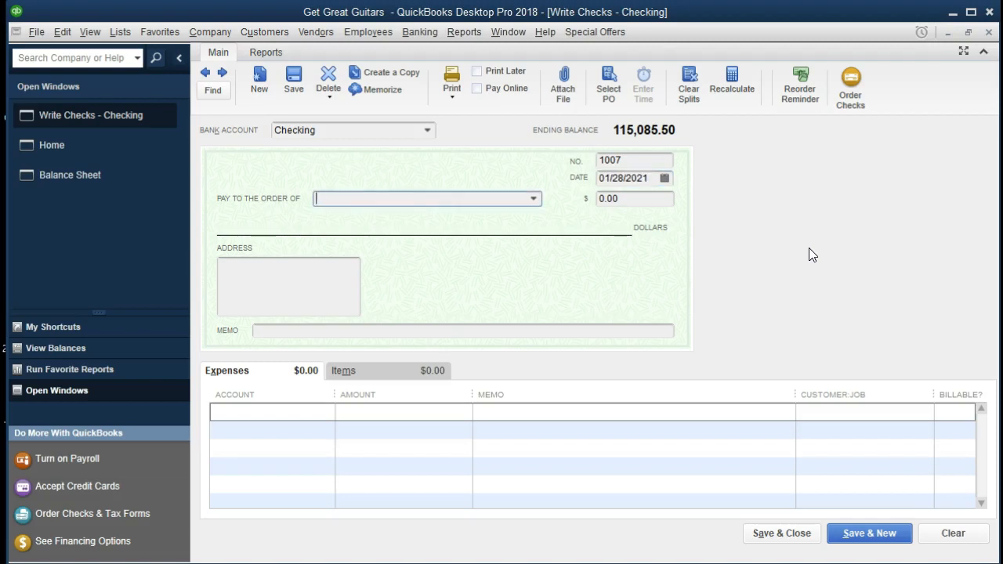
Step: Make the check payable to Staples and quick-add that name as a vendor
type("Staples")
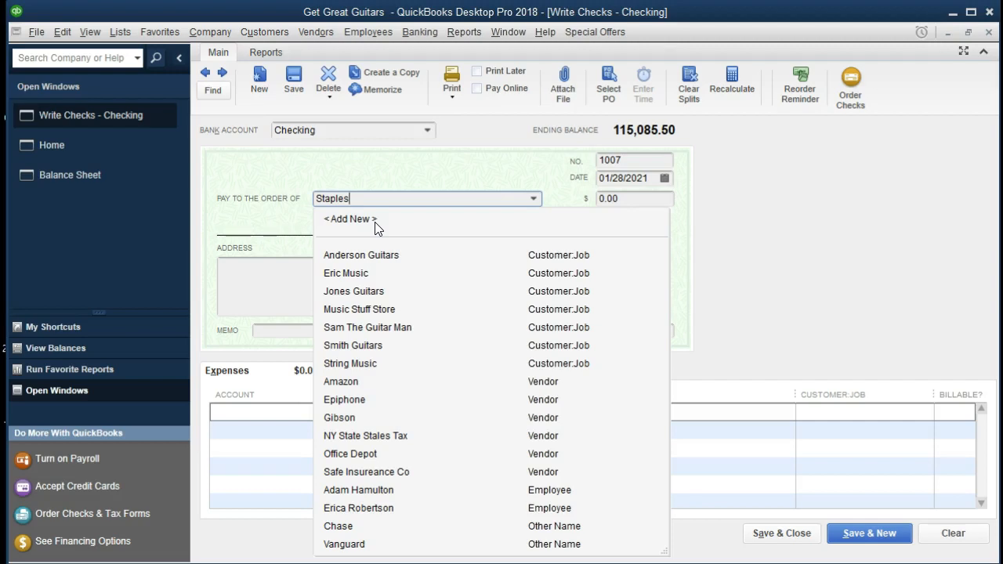
key("Tab")
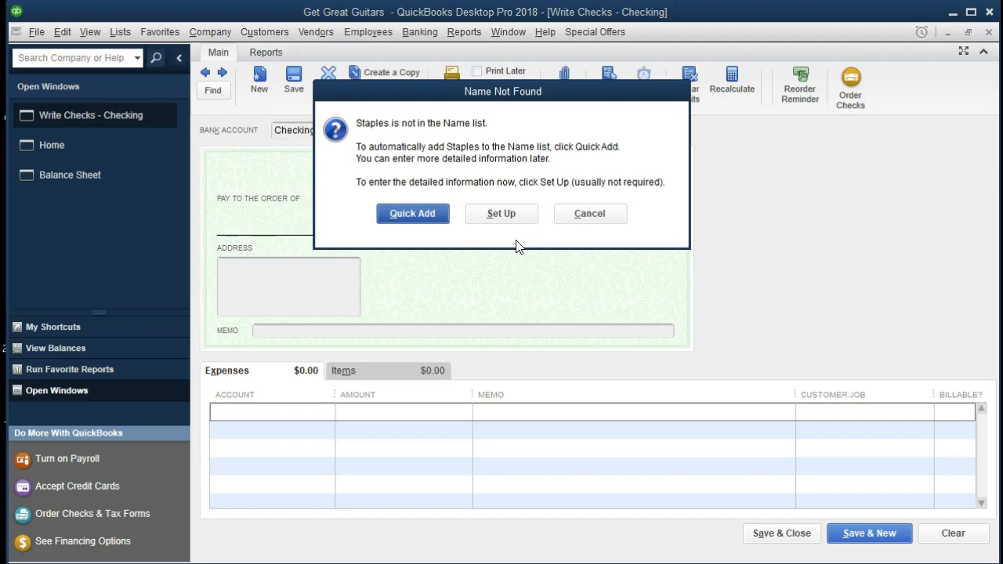
left_click(419, 225)
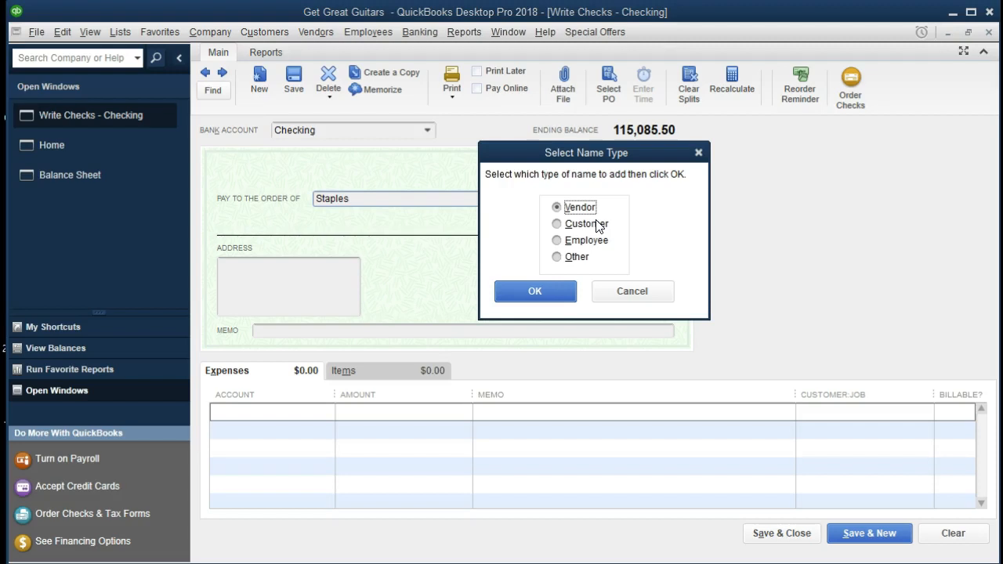
left_click(548, 296)
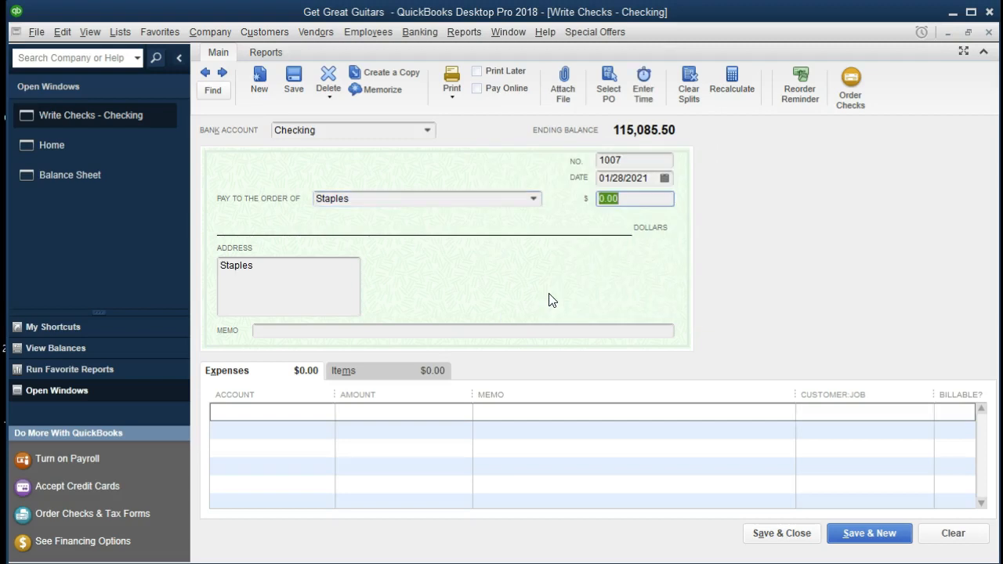
Step: Set the check amount to 500.00, leave the memo blank and go to the first expense line
type("500")
key("Tab")
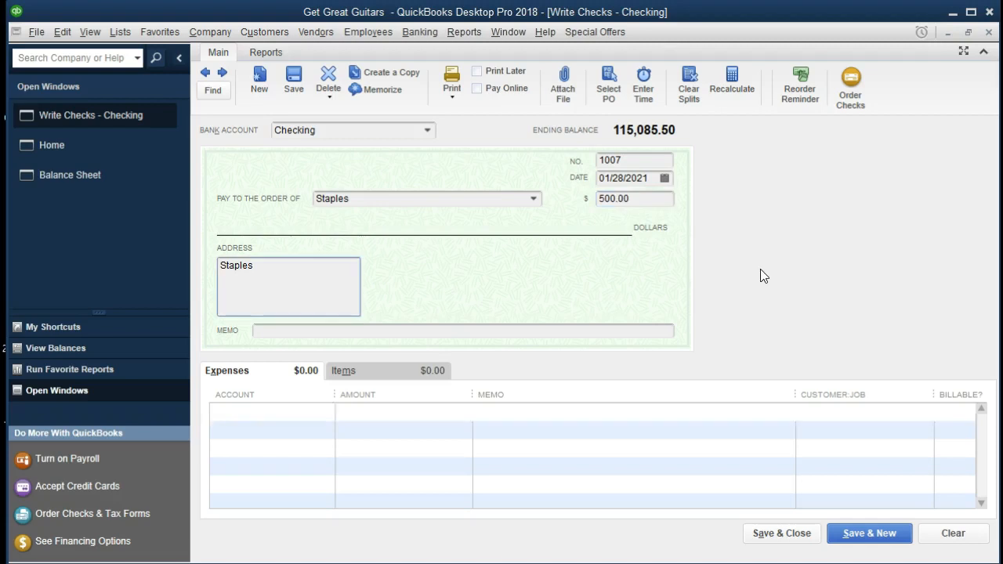
key("Tab")
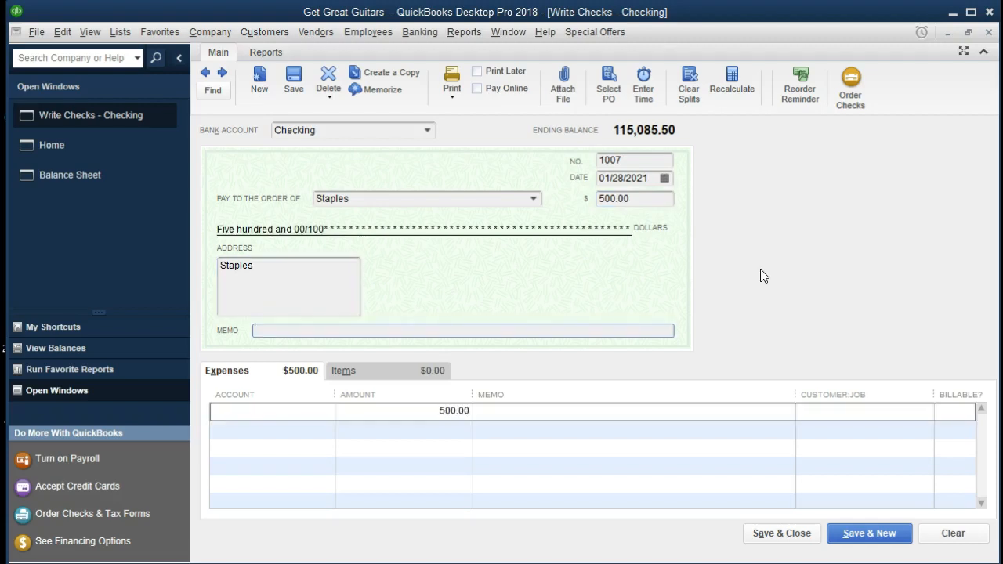
key("Tab")
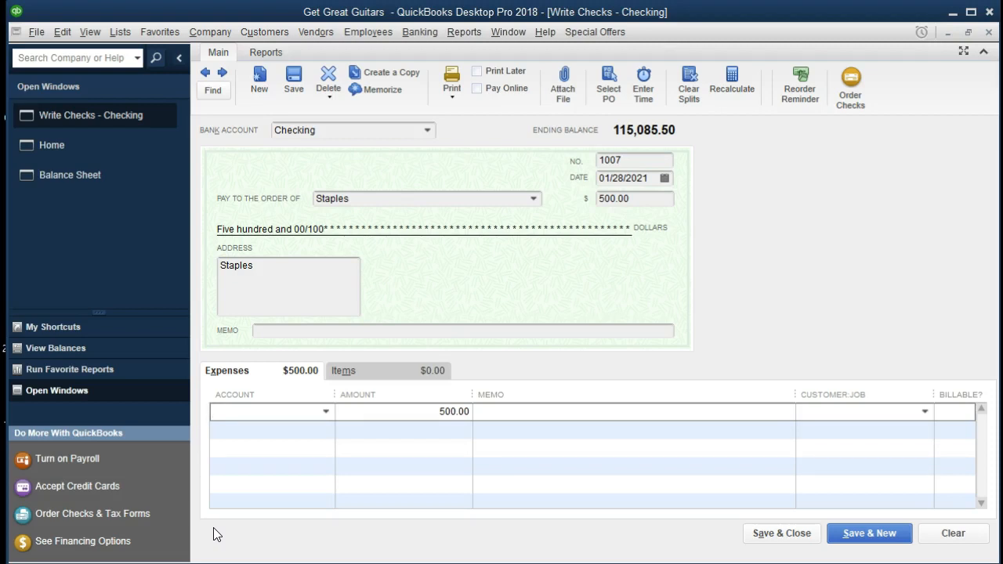
type("Suppl")
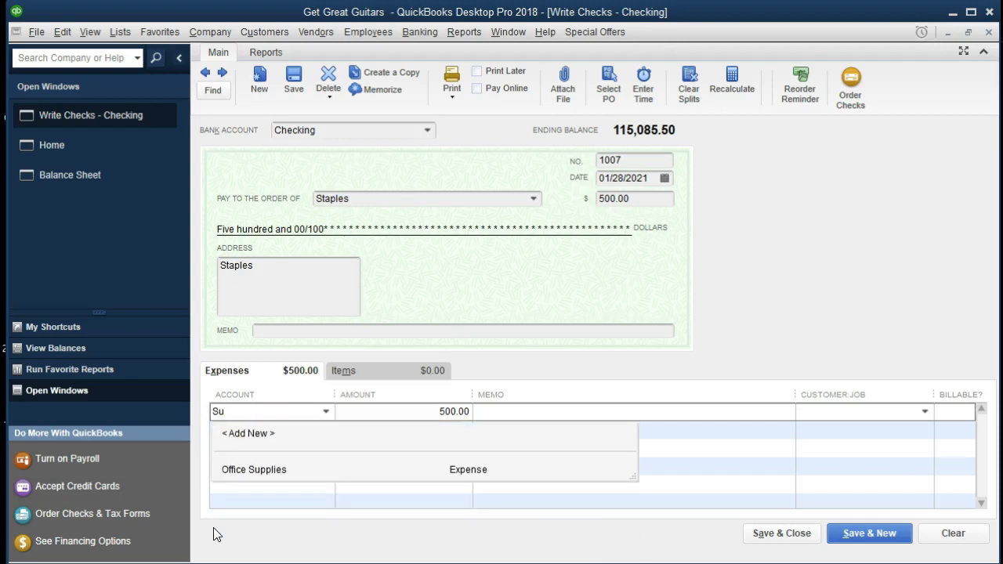
key("BackSpace")
key("BackSpace")
key("BackSpace")
key("BackSpace")
key("BackSpace")
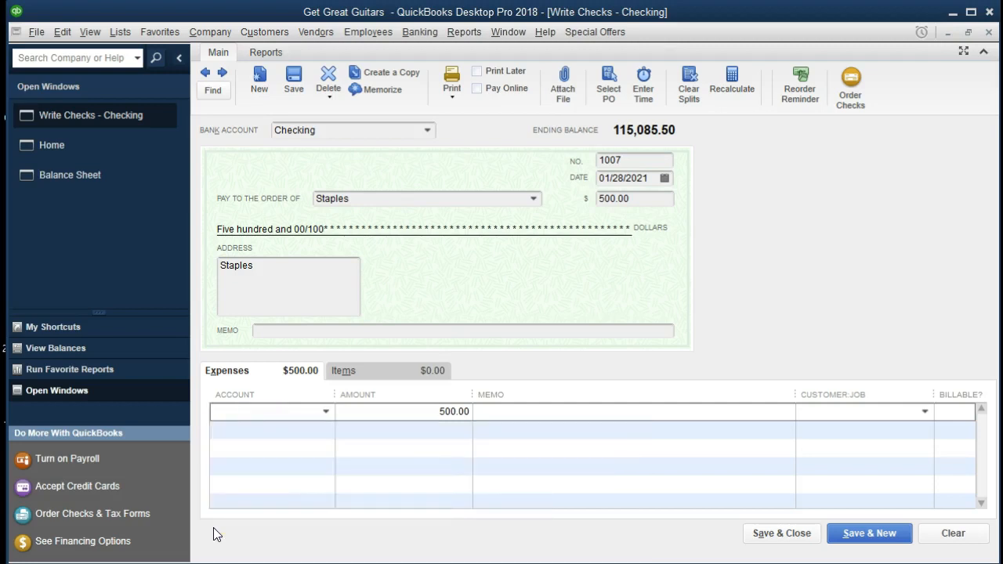
type("Supplies Expense")
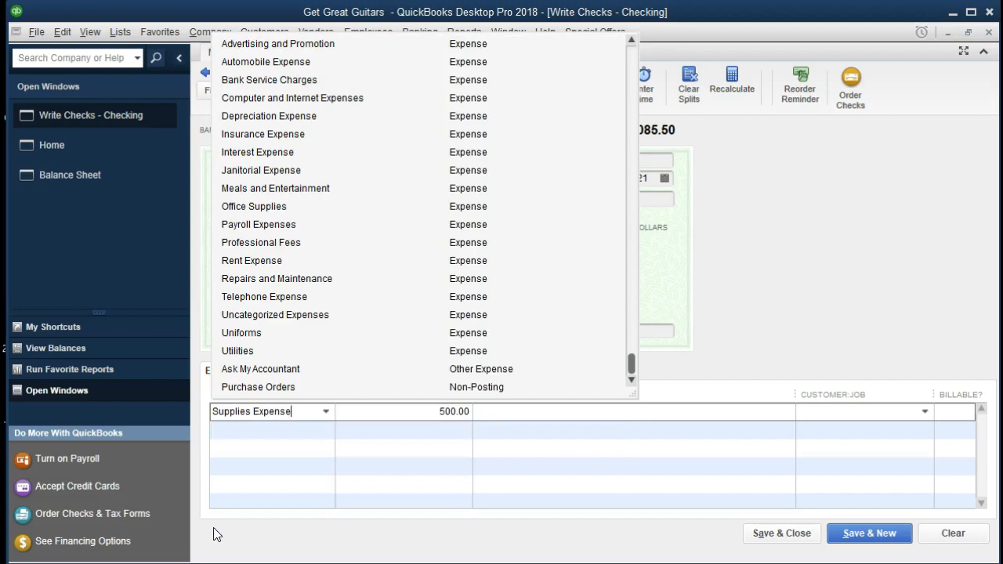
key("BackSpace")
key("BackSpace")
key("BackSpace")
key("BackSpace")
key("BackSpace")
key("BackSpace")
key("BackSpace")
key("BackSpace")
key("BackSpace")
key("BackSpace")
key("BackSpace")
key("BackSpace")
key("BackSpace")
key("BackSpace")
key("BackSpace")
key("BackSpace")
Step: Choose the Office Supplies expense account for the check's first expense line
type("supp")
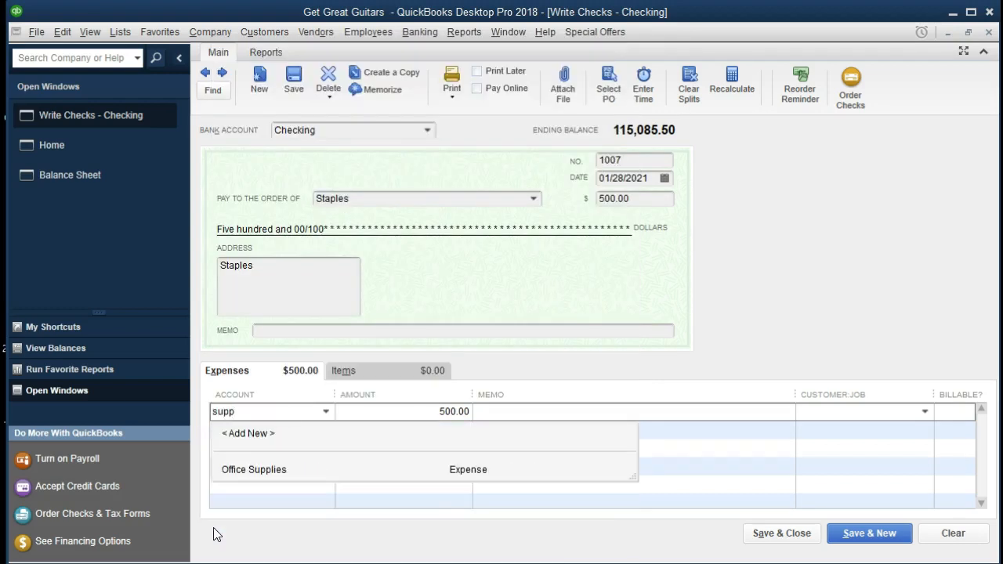
key("Down")
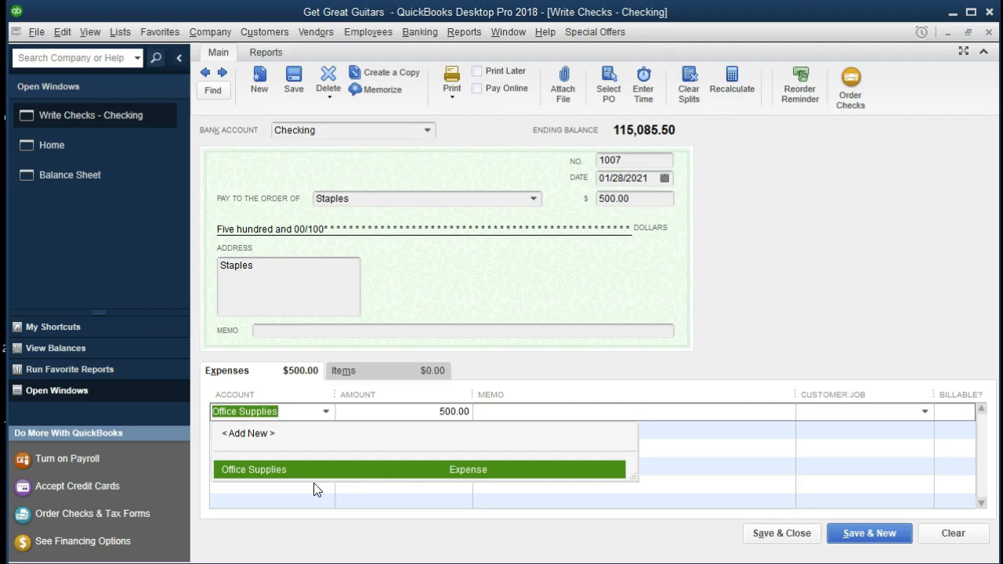
Step: Accept the Office Supplies expense line and save and close the 500.00 Staples check
key("Tab")
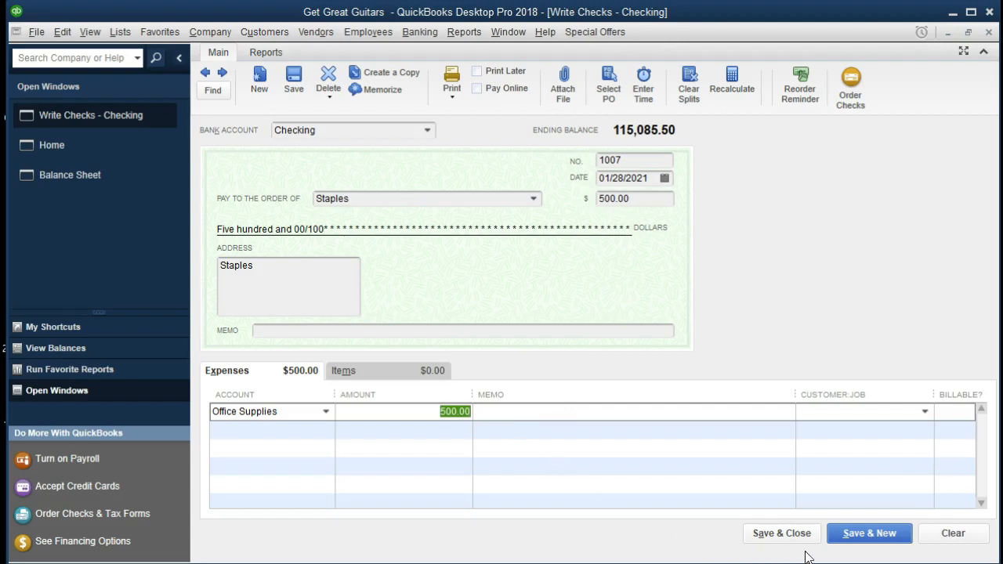
left_click(783, 534)
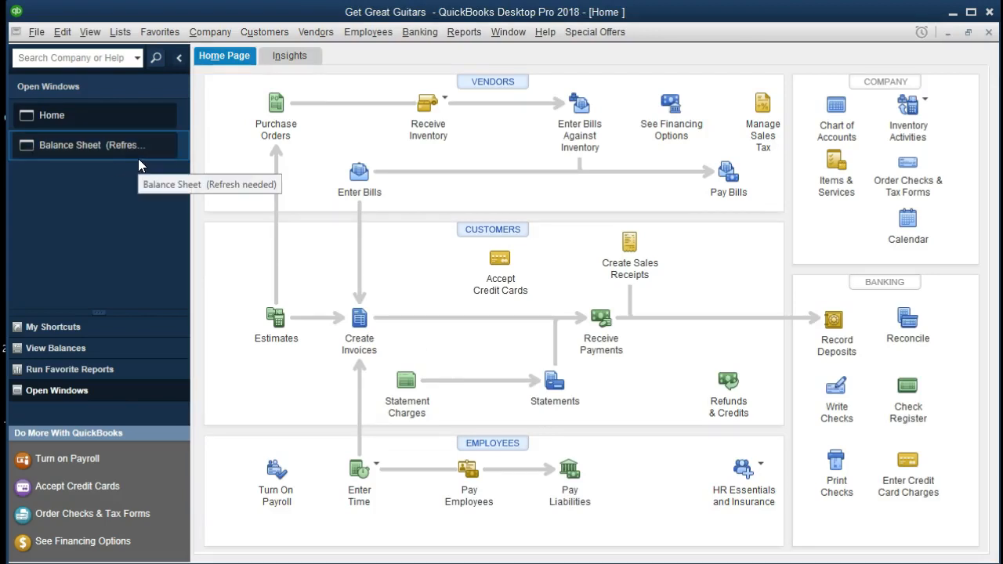
Step: Trace the Checking balance on the Balance Sheet through its transactions to the Staples check, and return to the Balance Sheet
left_click(112, 154)
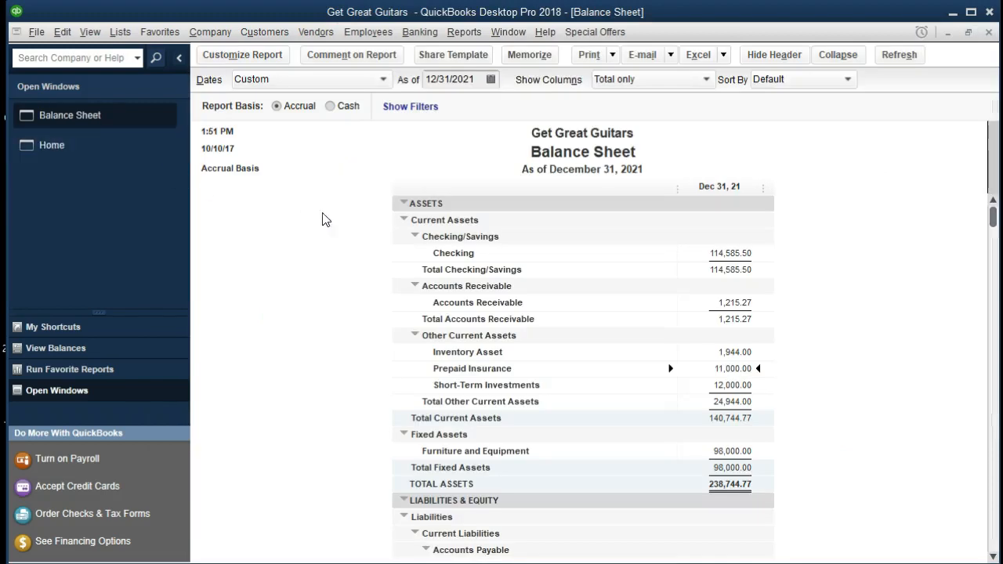
double_click(739, 253)
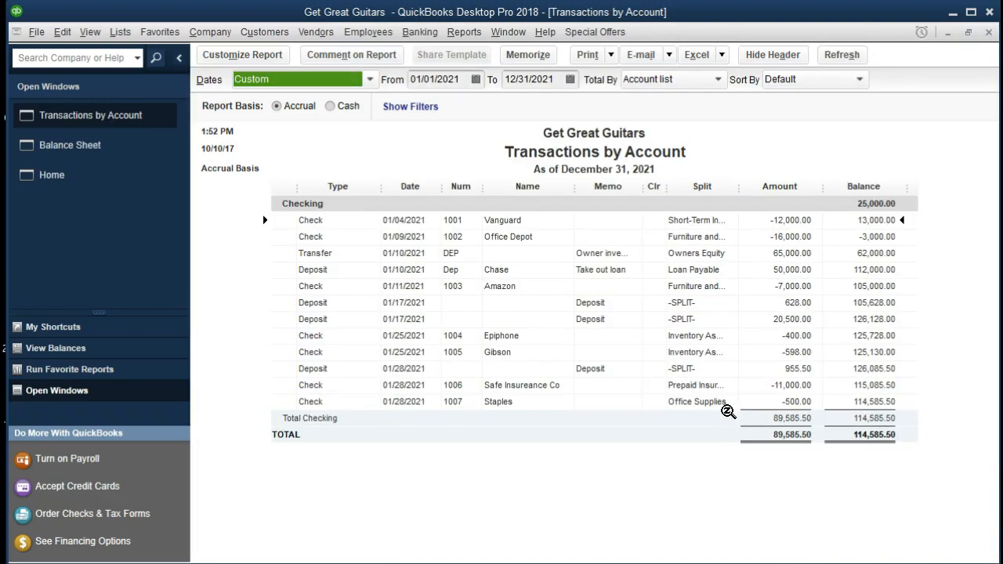
double_click(798, 401)
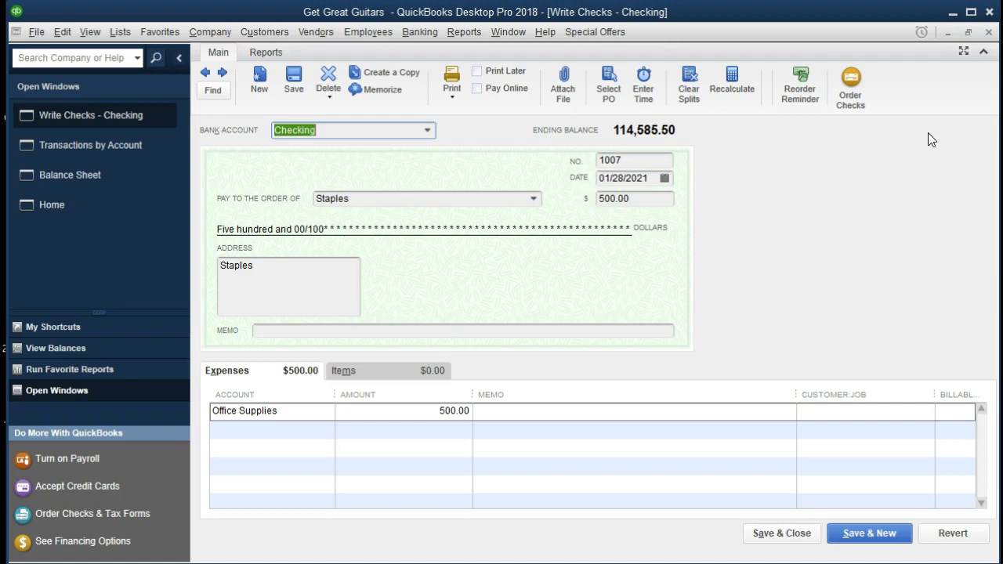
left_click(988, 33)
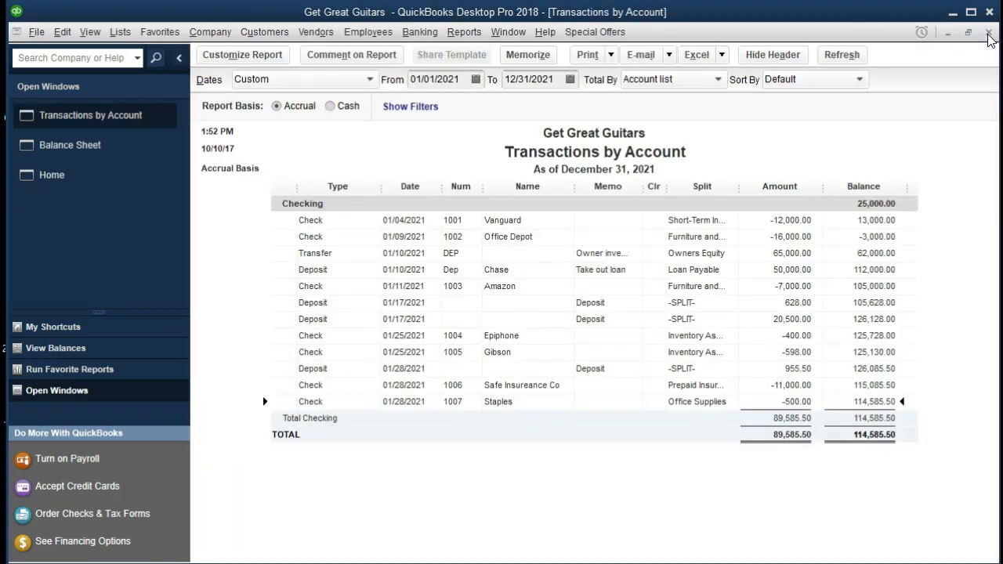
left_click(988, 33)
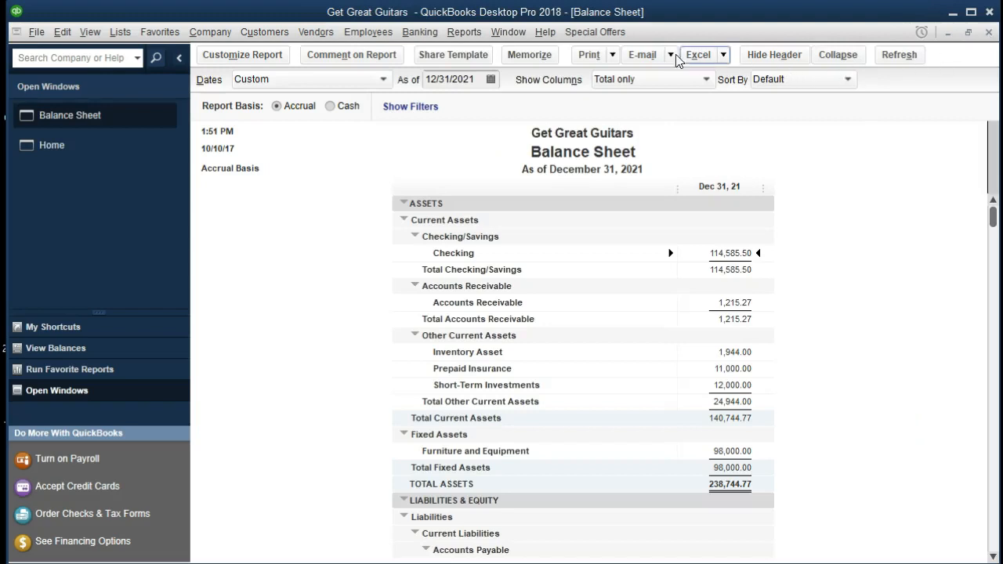
Step: Create a standard Profit & Loss report covering 01/01/2021 to 12/31/2021
left_click(469, 35)
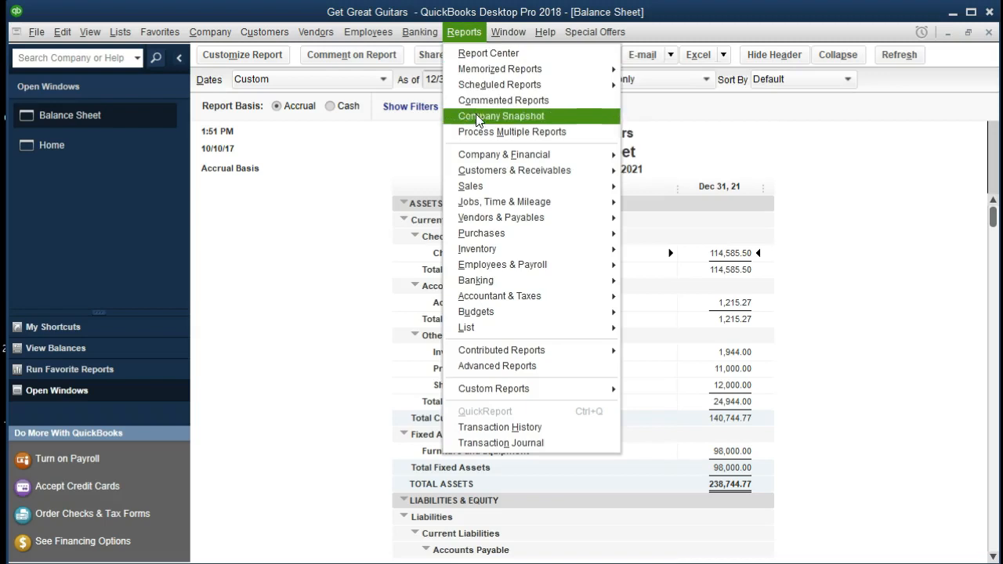
mouse_move(515, 157)
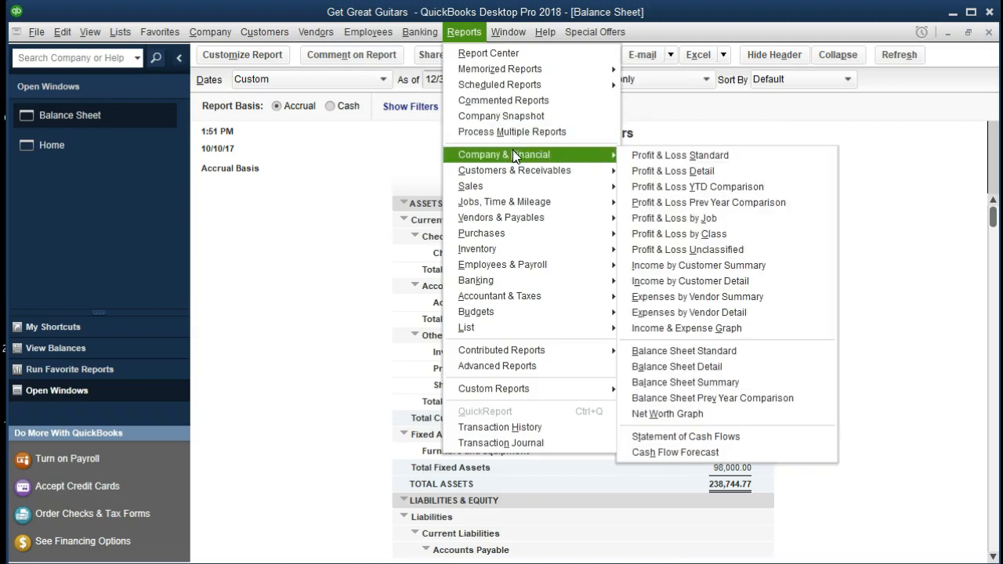
left_click(788, 165)
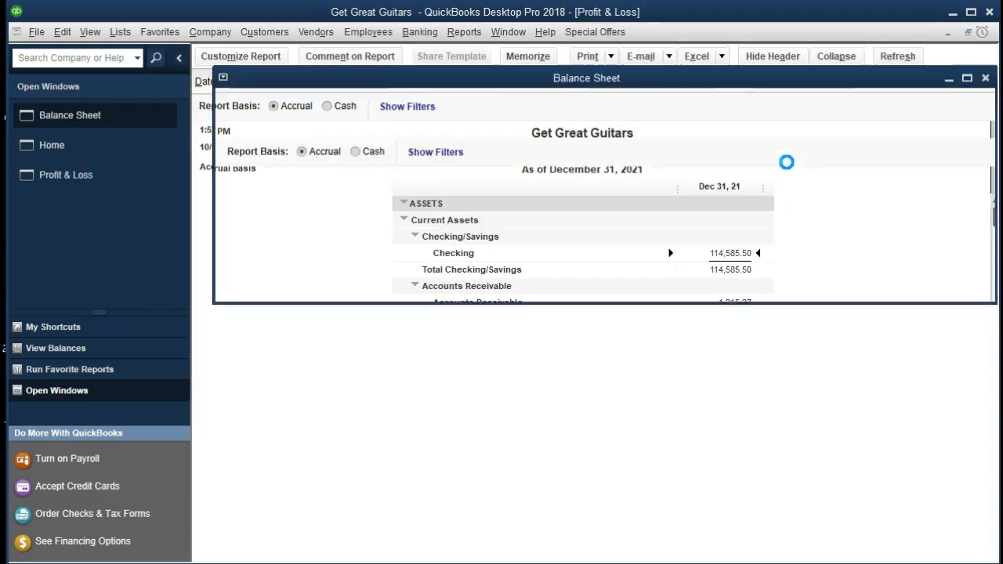
key("Tab")
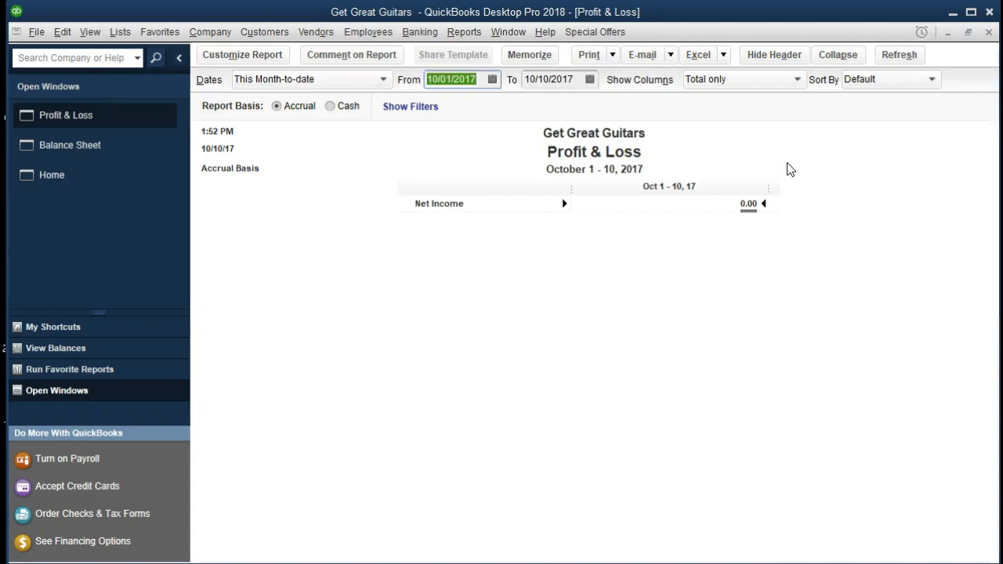
type("0")
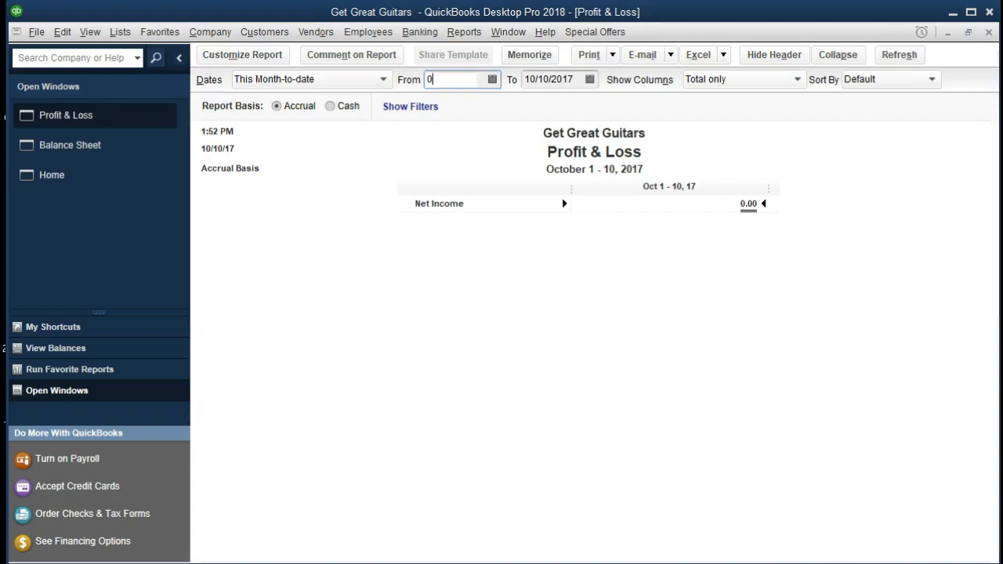
type("1/01/2021")
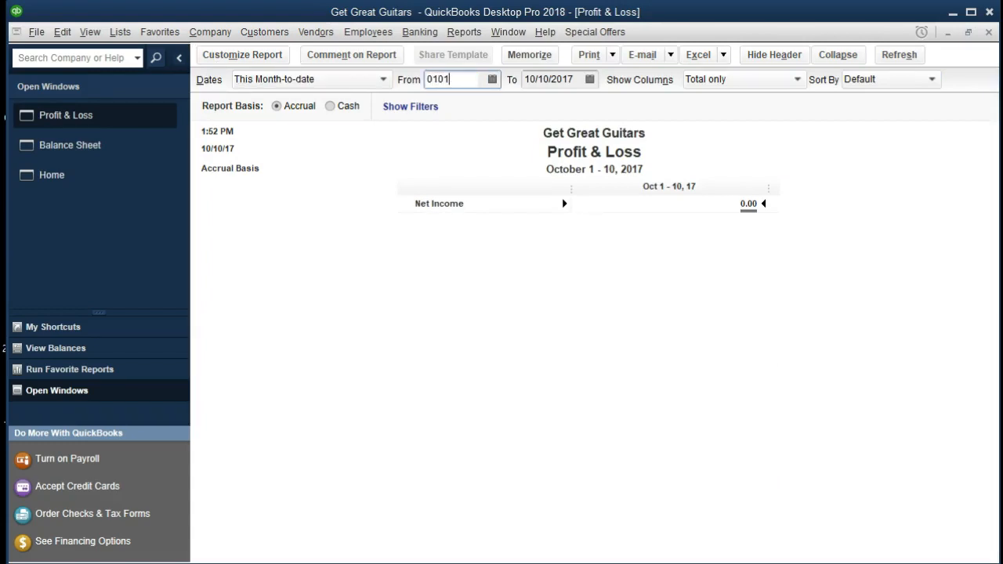
key("Tab")
type("12/31/2021")
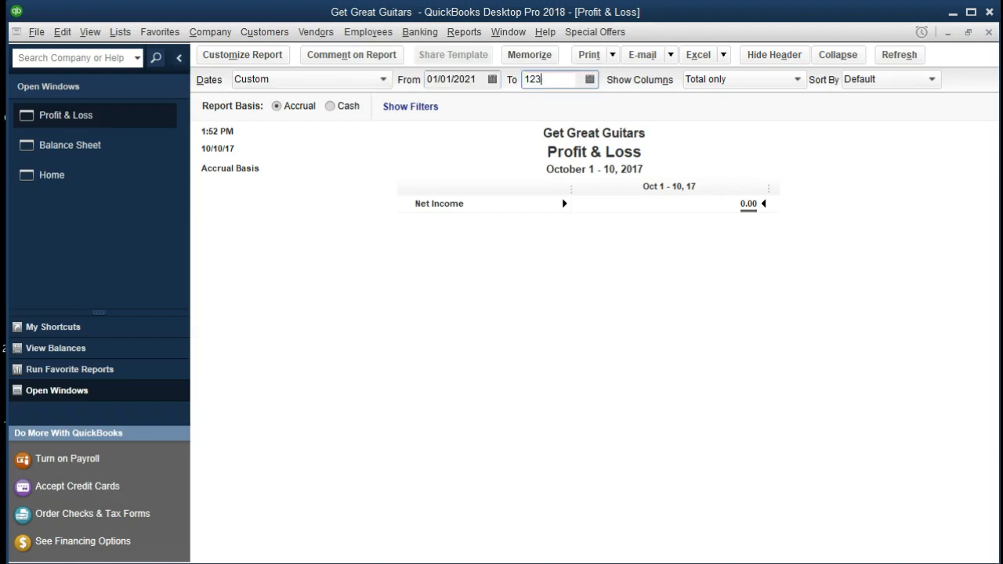
key("Tab")
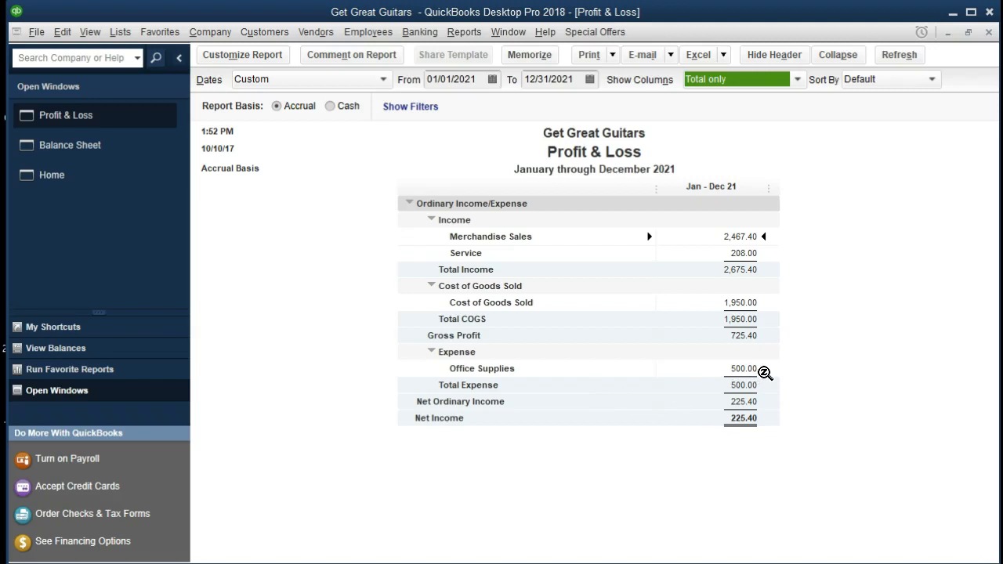
Step: Examine the Office Supplies expense detail and its source check, and return to the Profit & Loss report
double_click(760, 370)
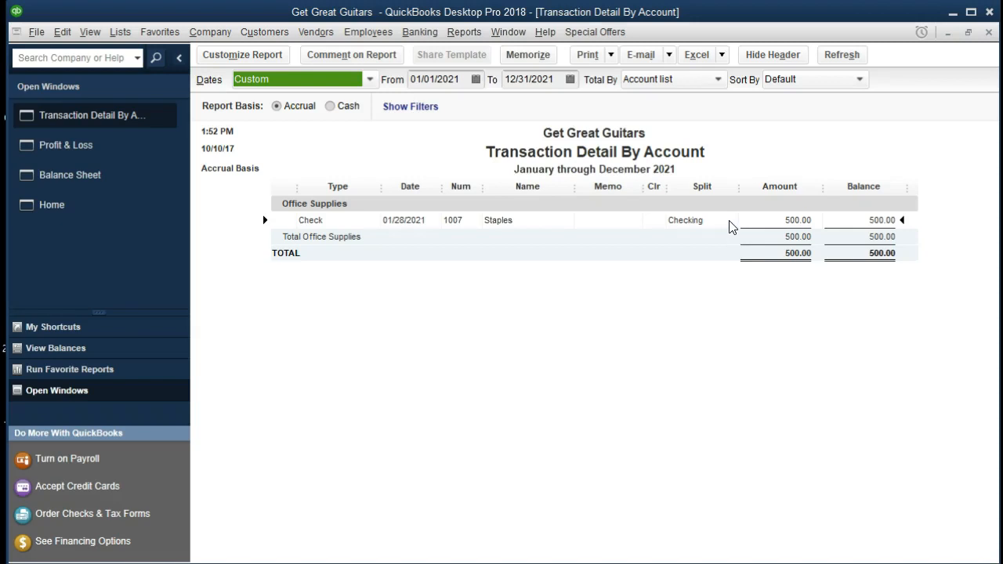
double_click(788, 224)
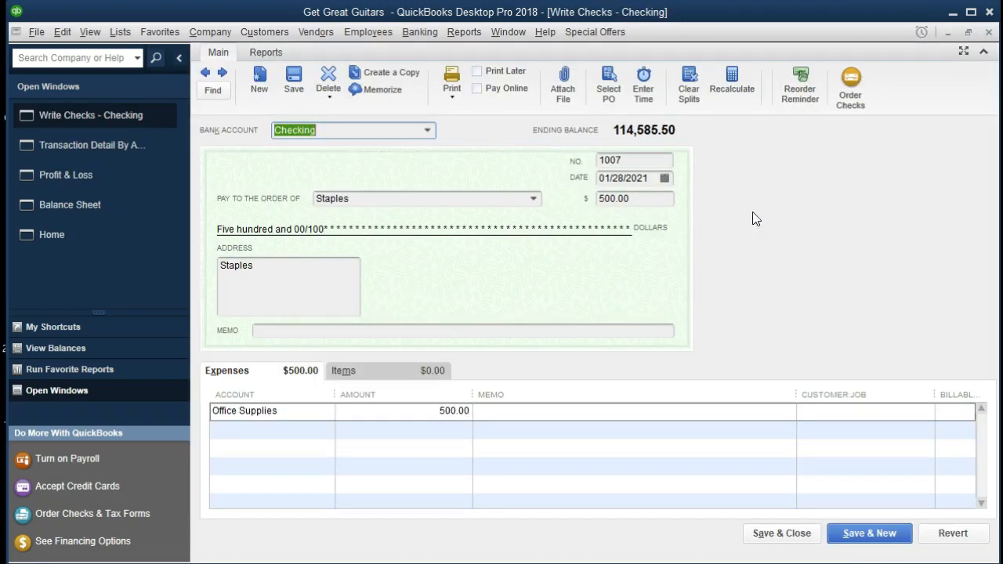
left_click(989, 39)
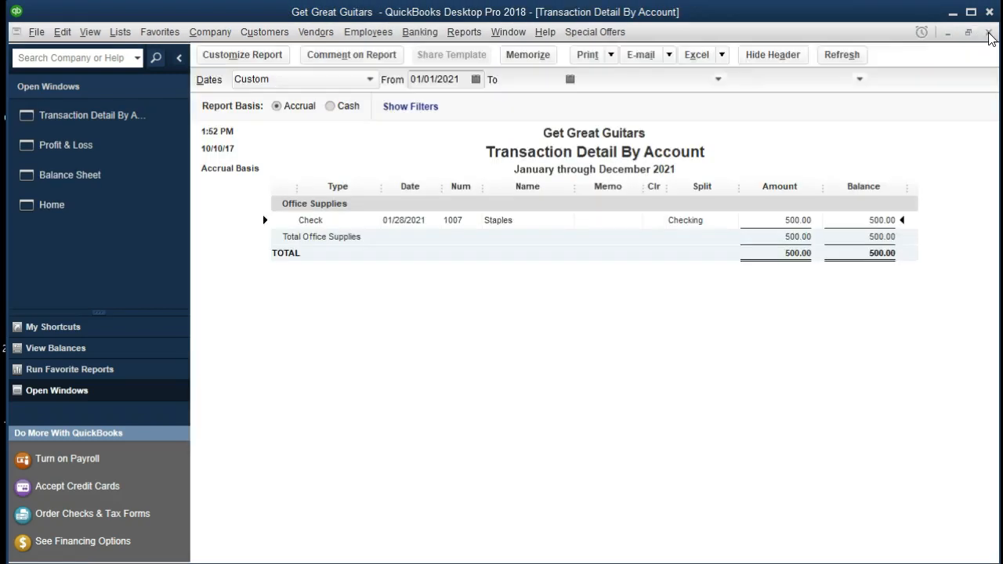
left_click(989, 35)
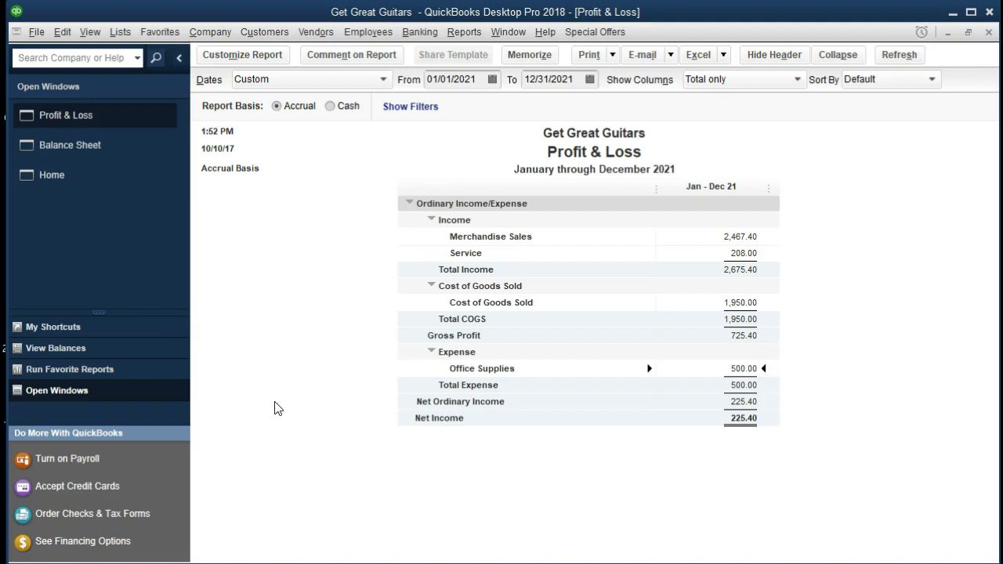
Step: Start a new check from the Checking account, keeping number 1008 and the date 01/28/2021
left_click(79, 181)
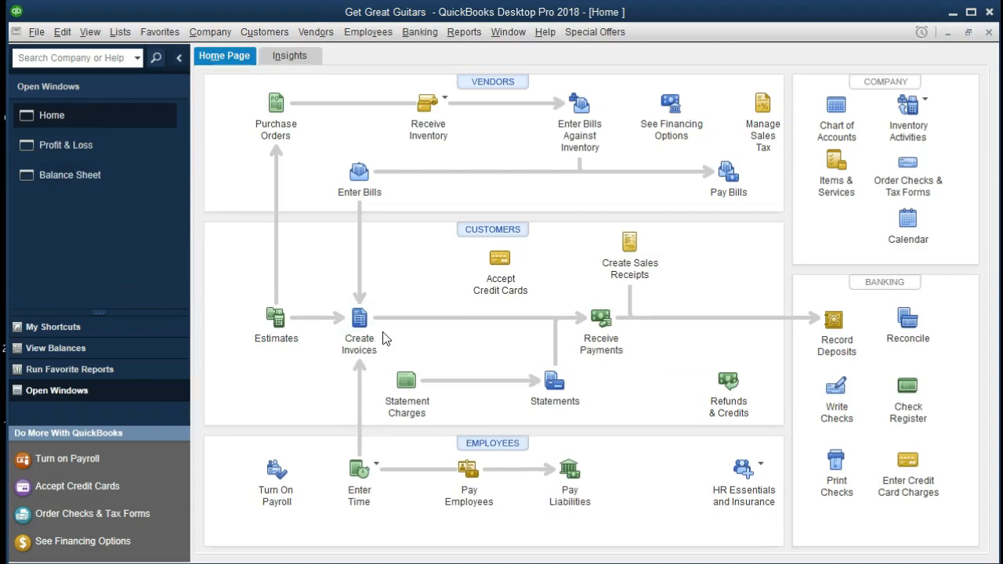
left_click(833, 402)
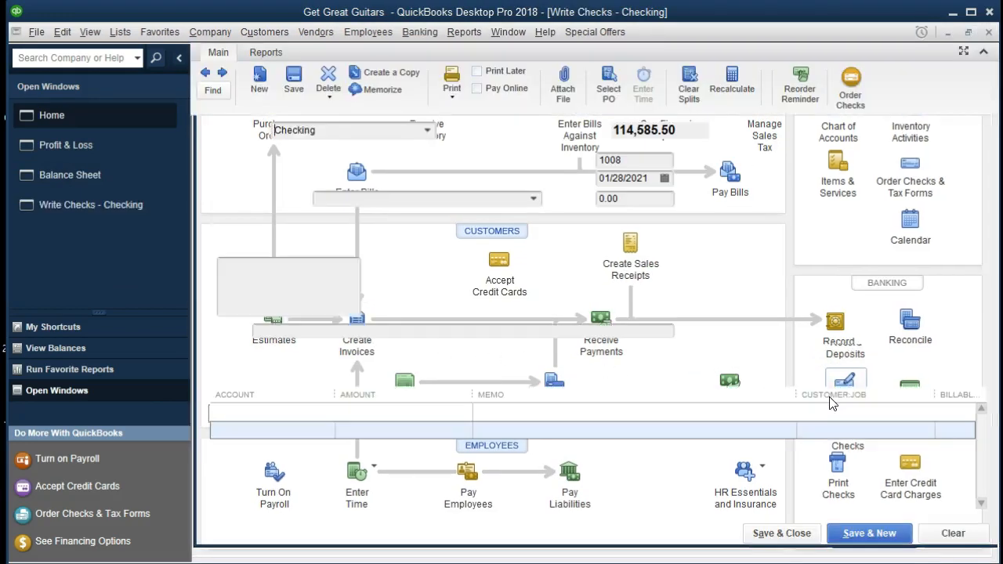
key("Tab")
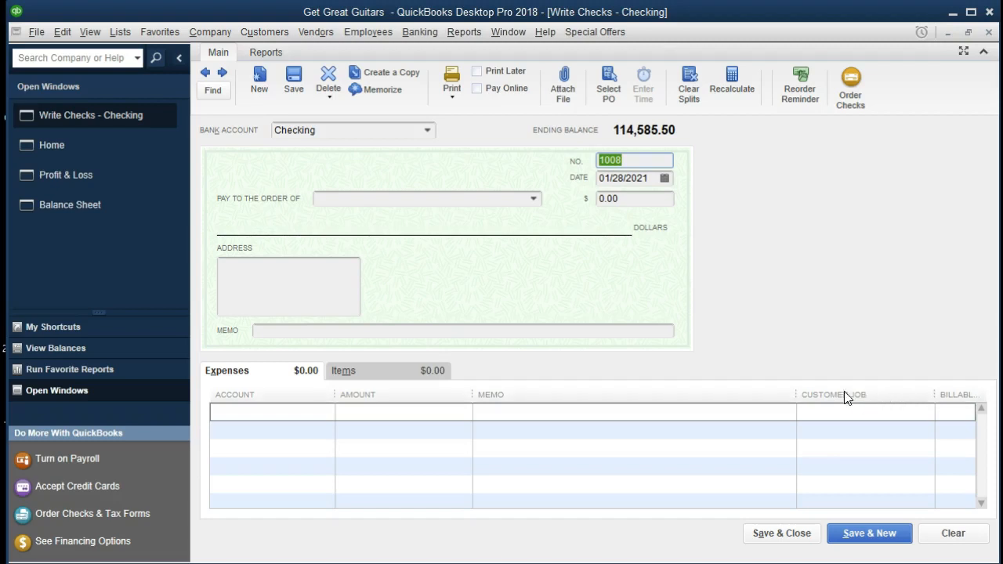
key("Tab")
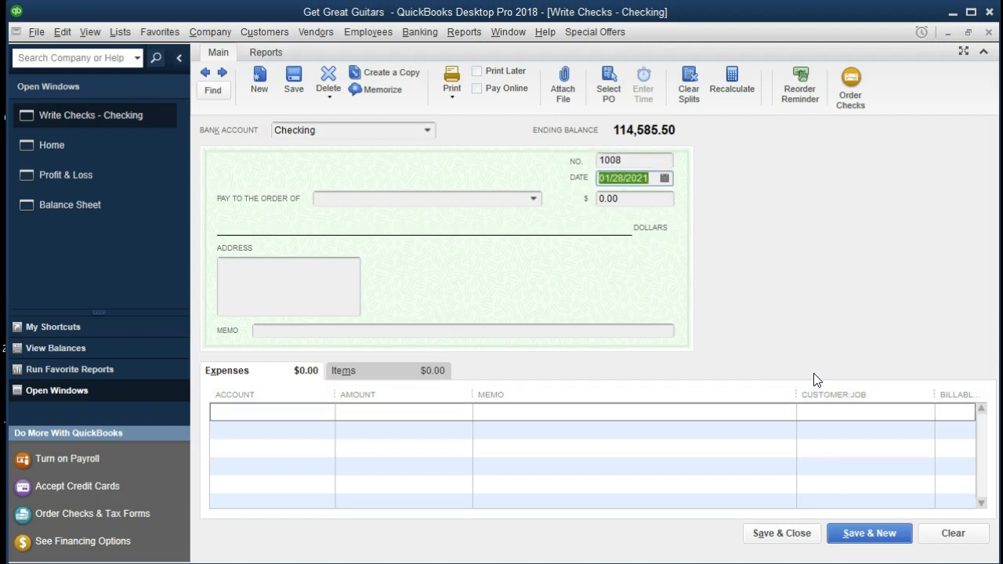
key("Tab")
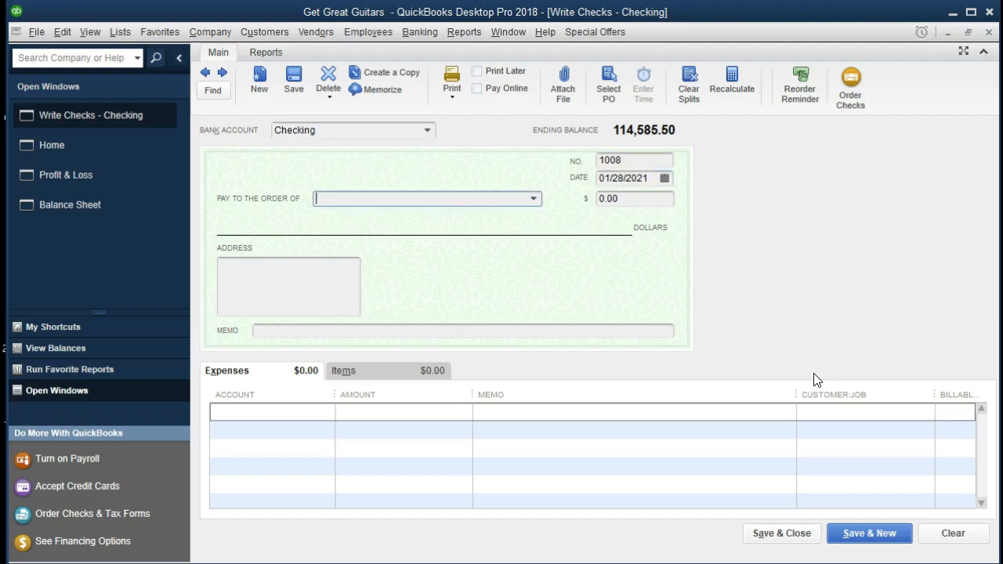
Step: Make the check payable to Edison and quick-add that name as a vendor
type("Edison")
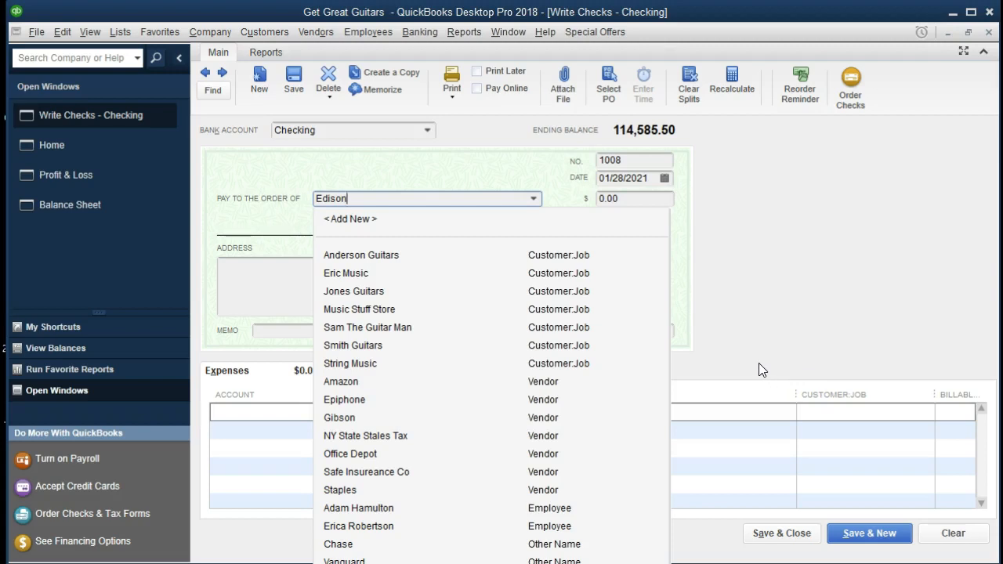
key("Tab")
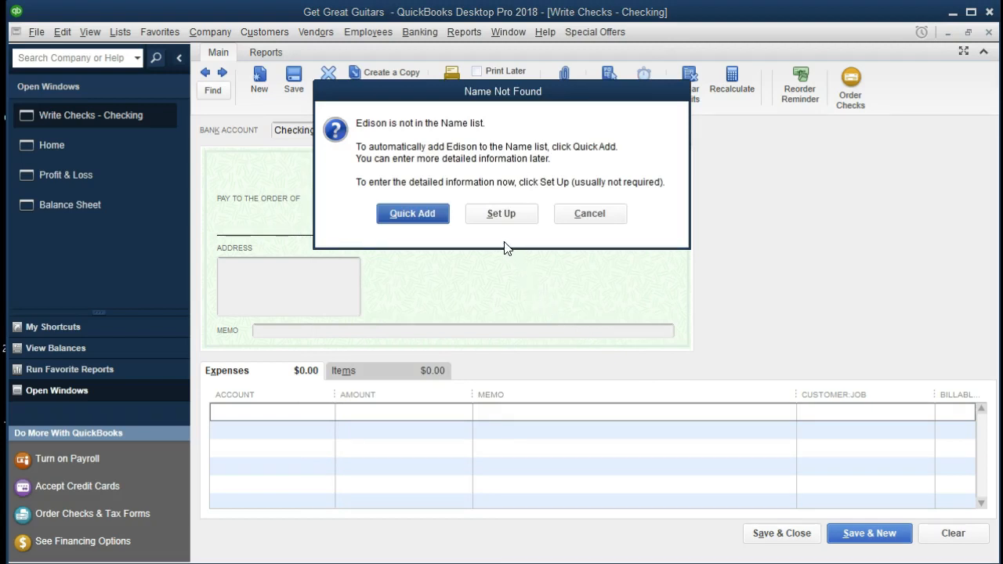
left_click(418, 219)
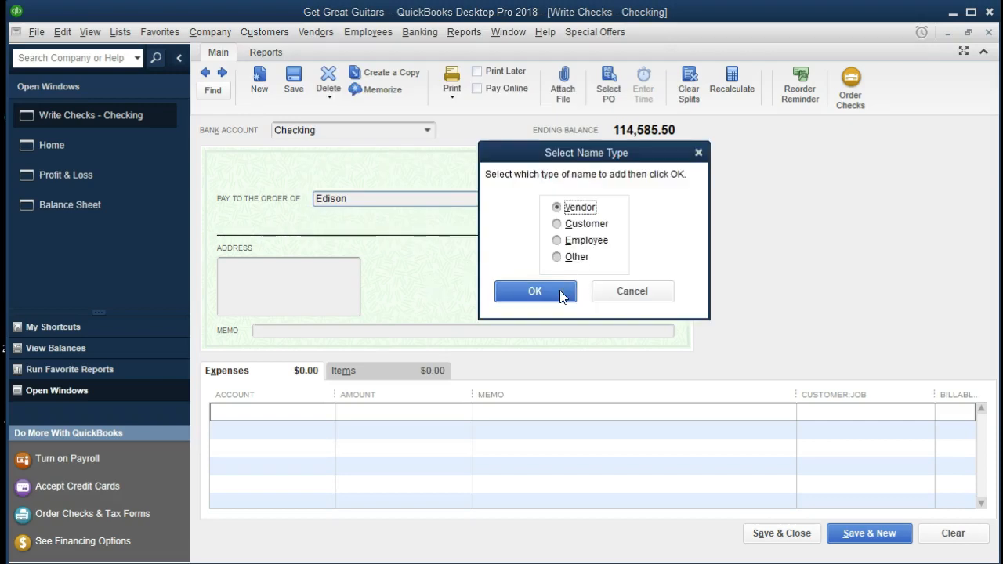
left_click(535, 292)
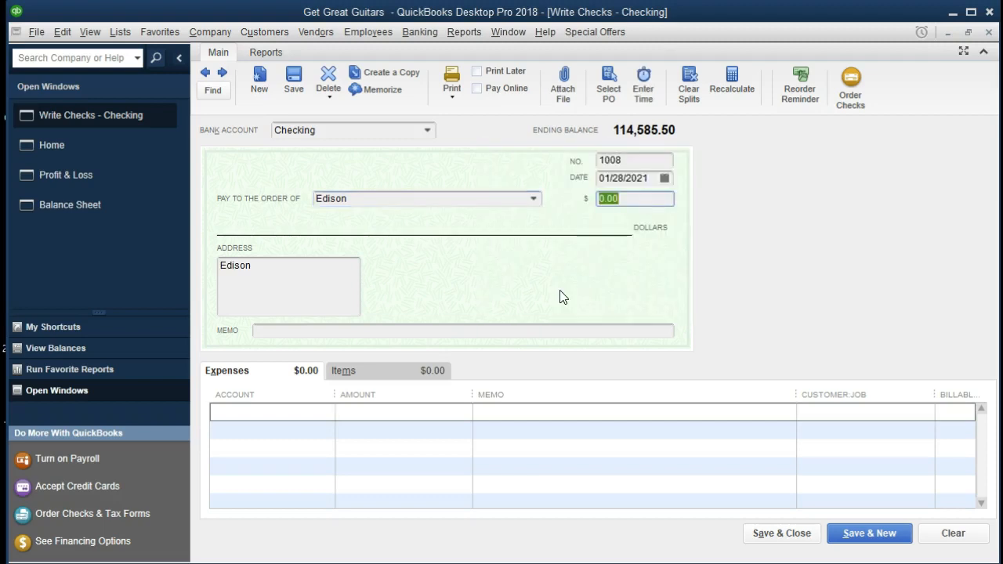
Step: Set the Edison check's amount to 620.00, leave the address and memo as they are and go to the first expense line
type("620")
key("Tab")
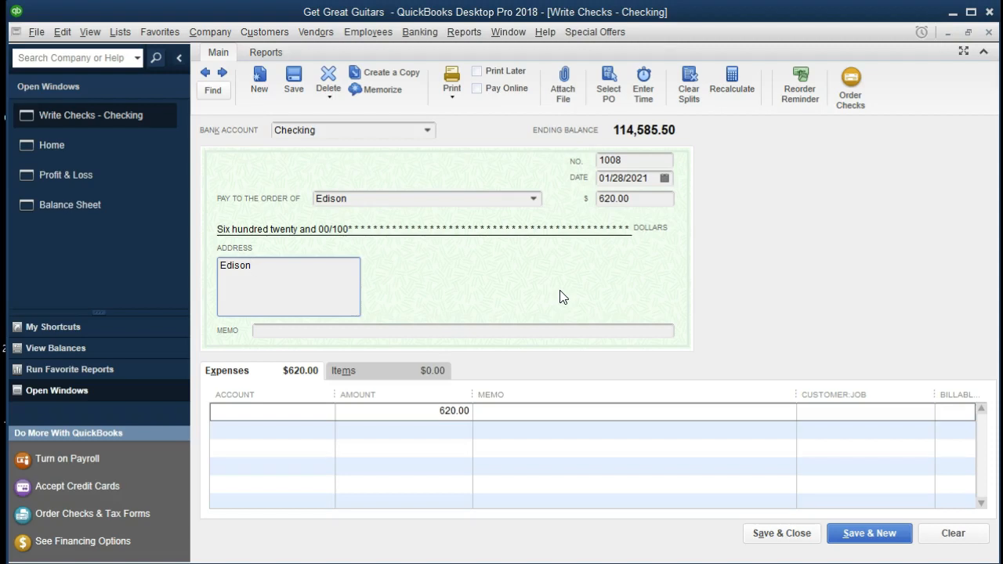
key("Tab")
key("Tab")
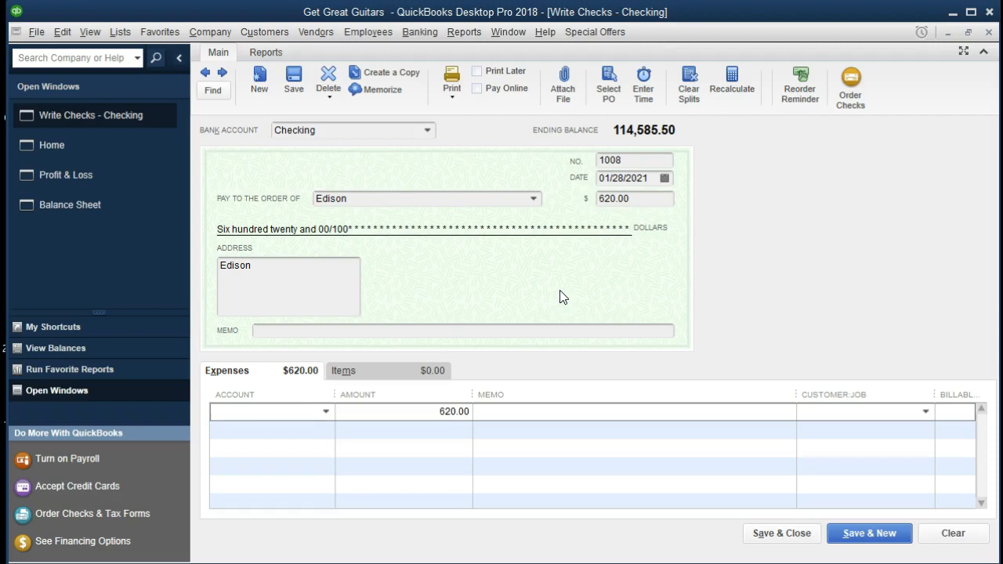
Step: Assign the expense line to the Utilities account and save and close the Edison check
type("Utilities")
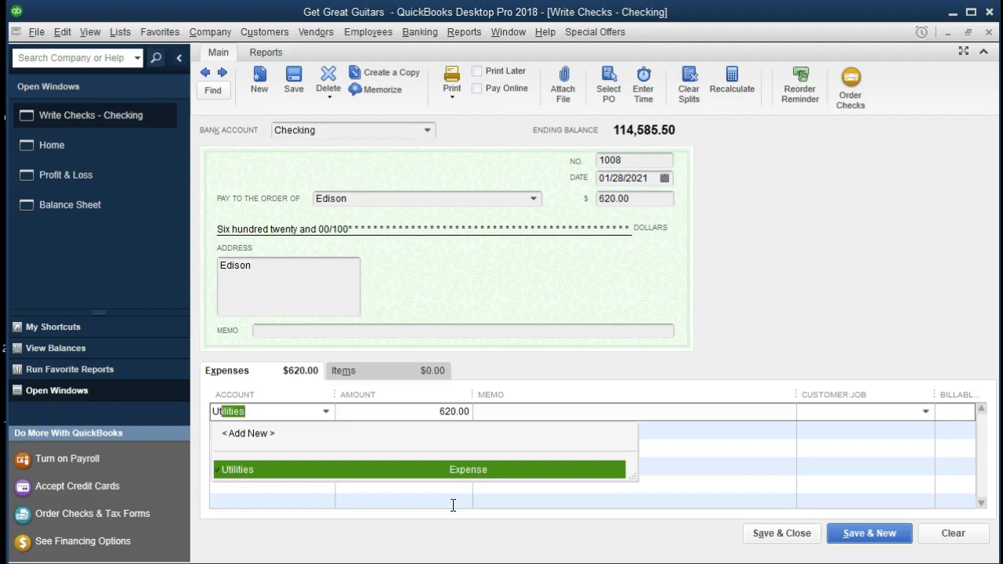
key("Tab")
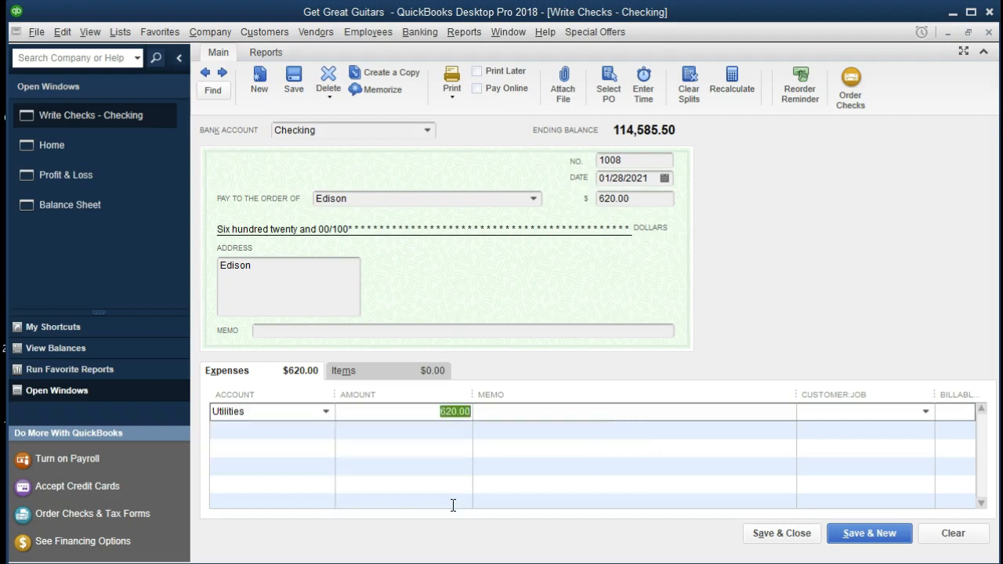
key("Tab")
left_click(767, 542)
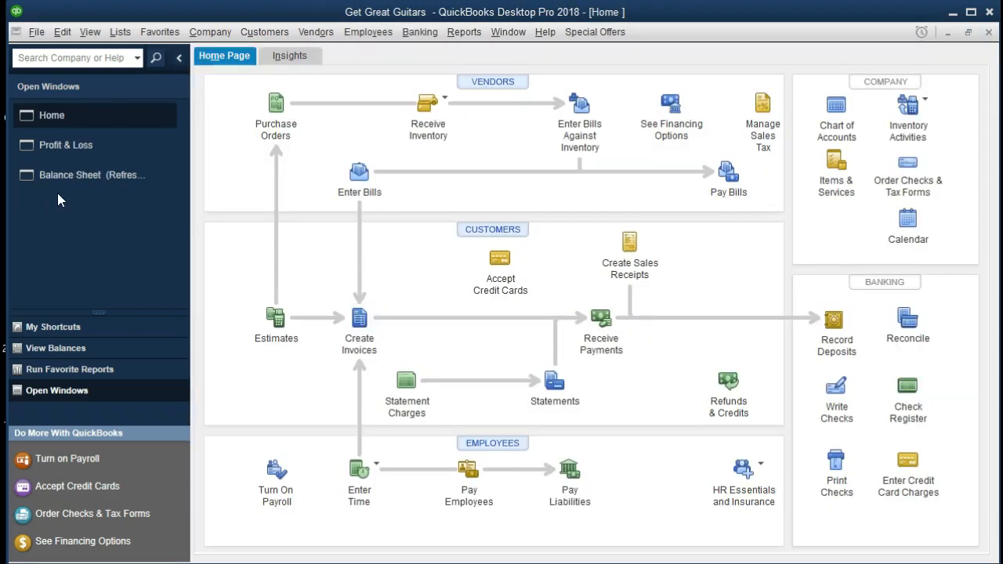
Step: Drill from the Balance Sheet's Checking balance into its transactions, view Edison check 1008 and close back to the report
left_click(105, 184)
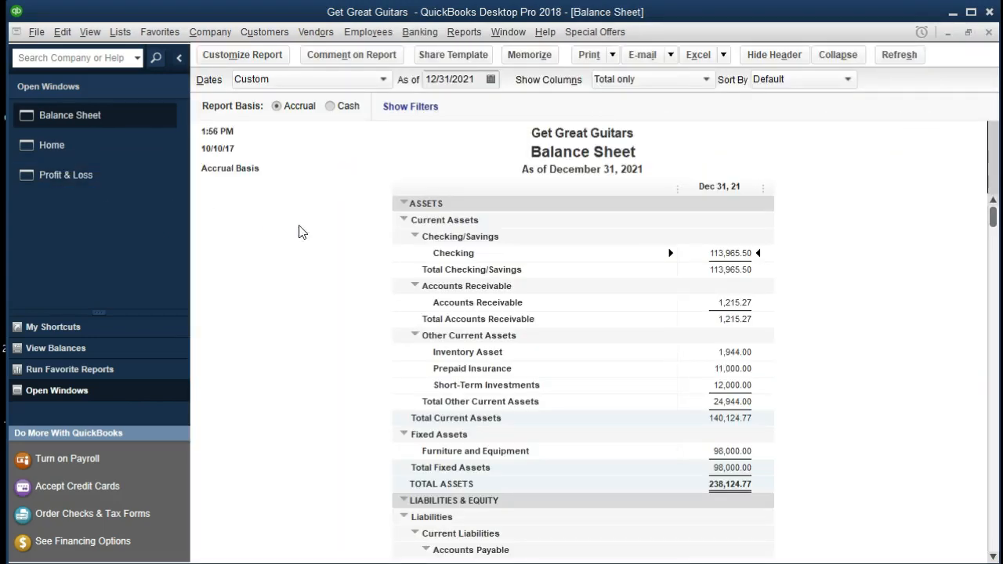
double_click(734, 253)
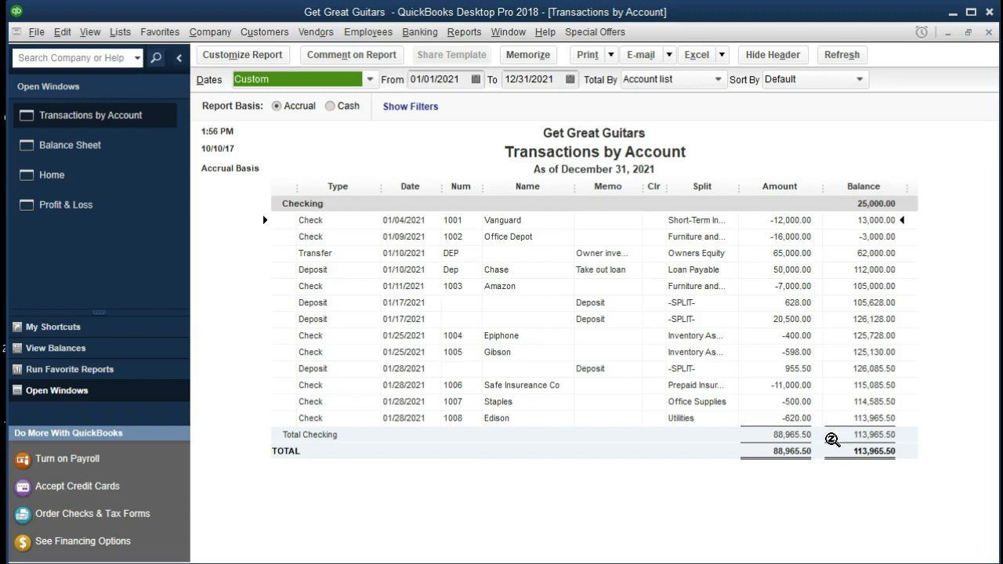
left_click(858, 422)
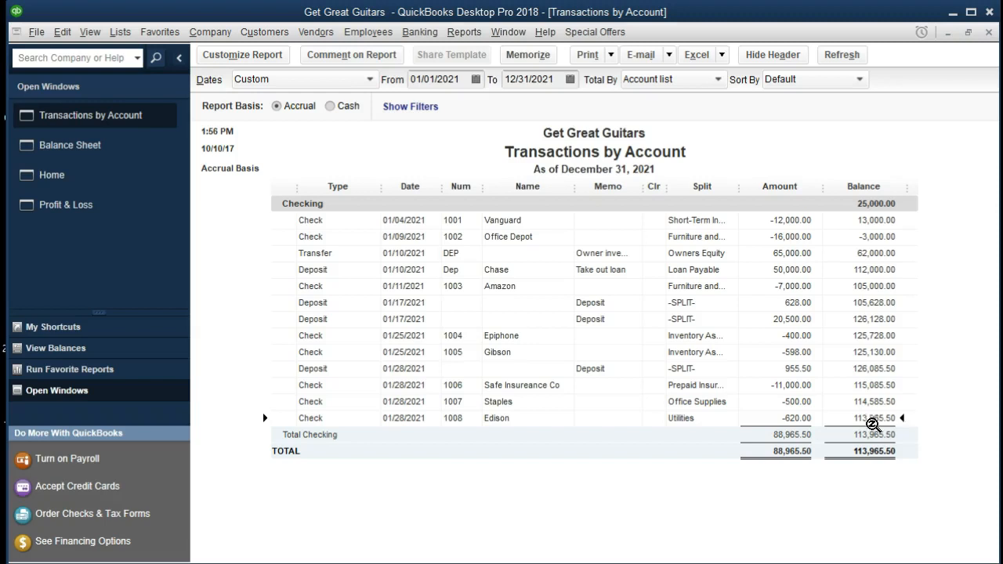
double_click(798, 417)
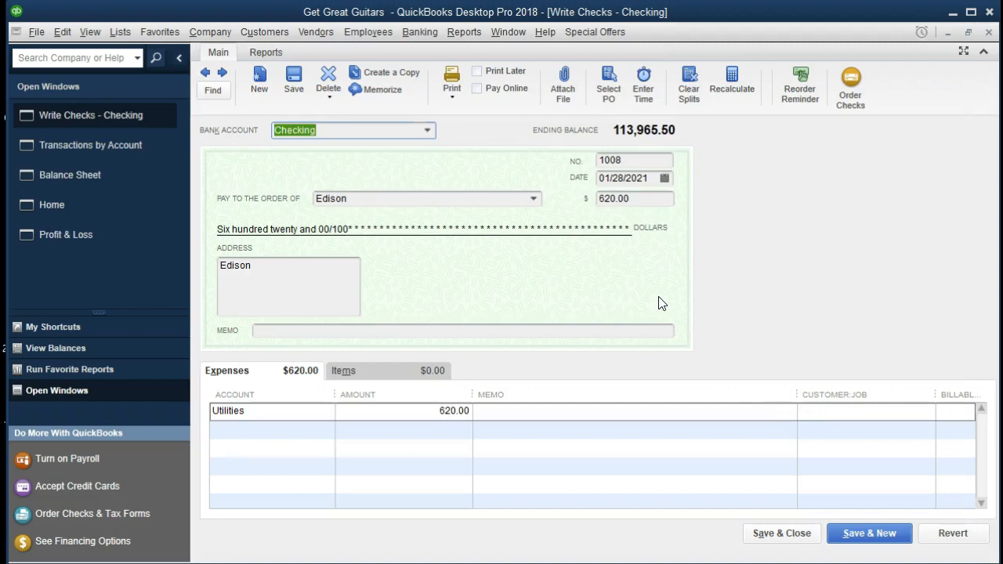
left_click(990, 34)
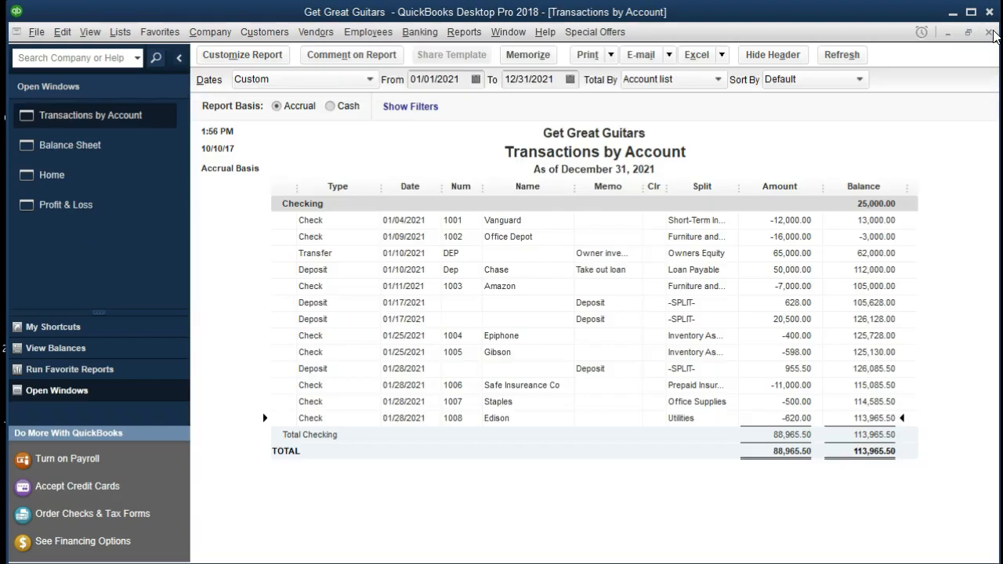
left_click(991, 33)
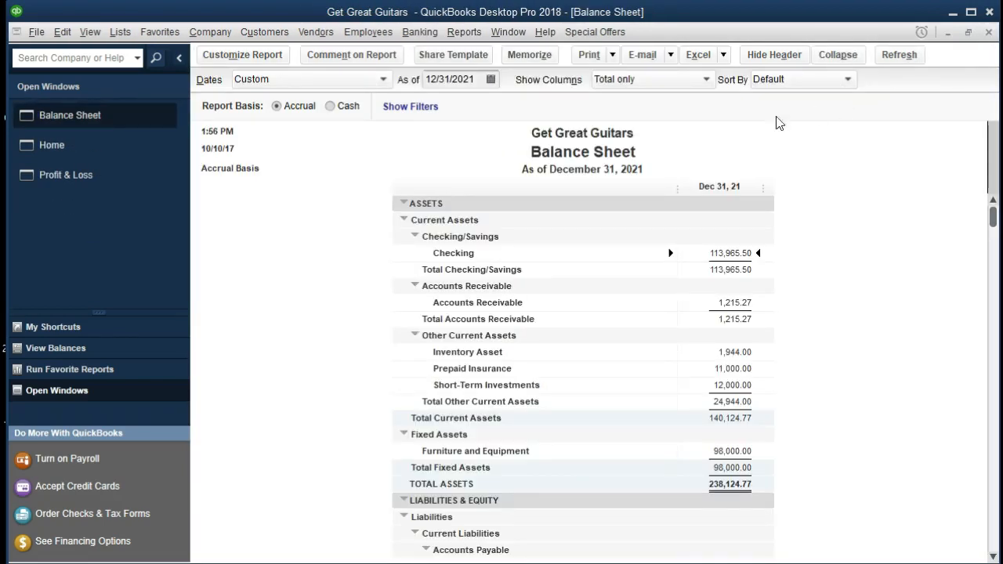
Step: Drill from the Profit & Loss Utilities amount down to the Edison check, review it and return to the report
left_click(113, 177)
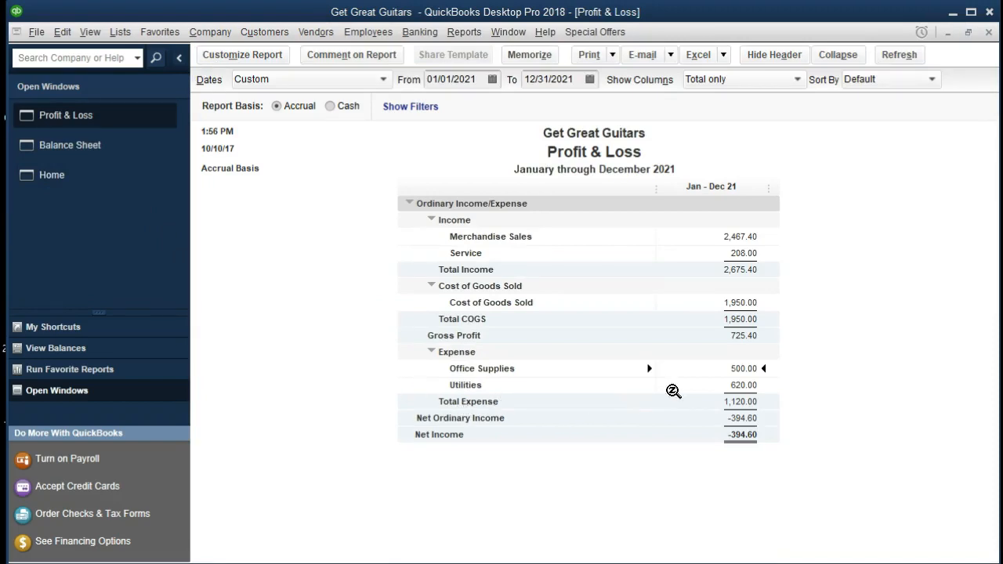
double_click(743, 385)
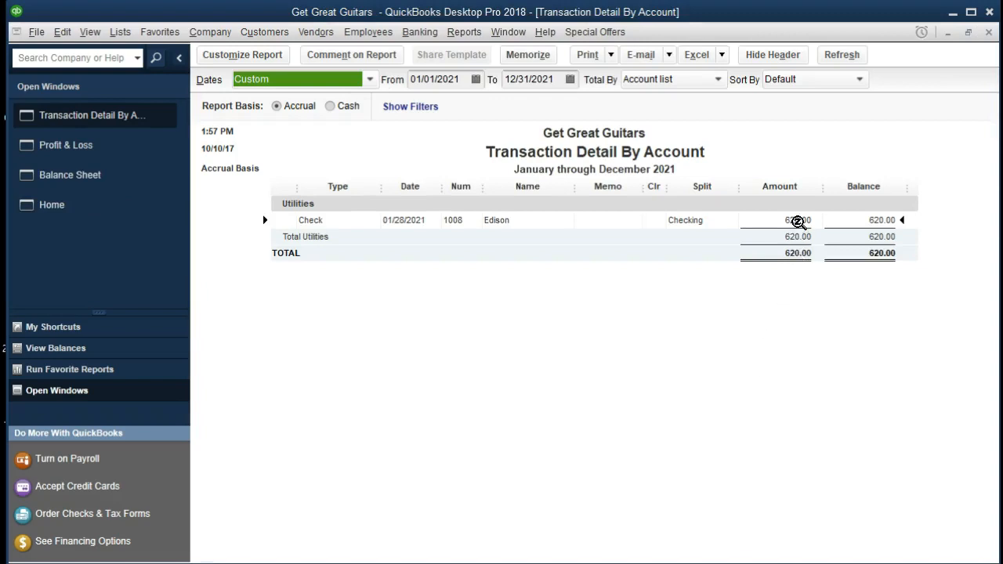
double_click(798, 221)
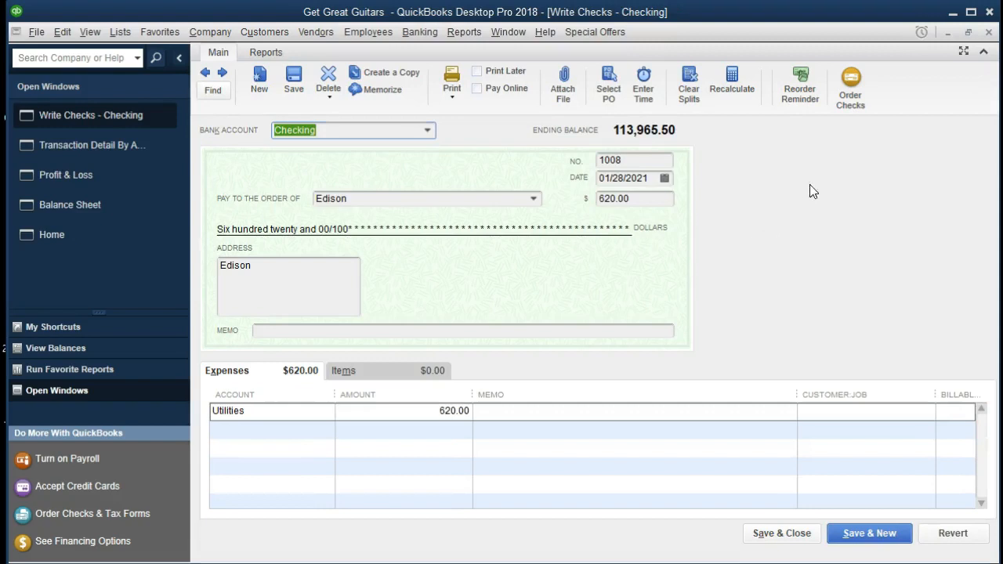
left_click(989, 32)
left_click(989, 32)
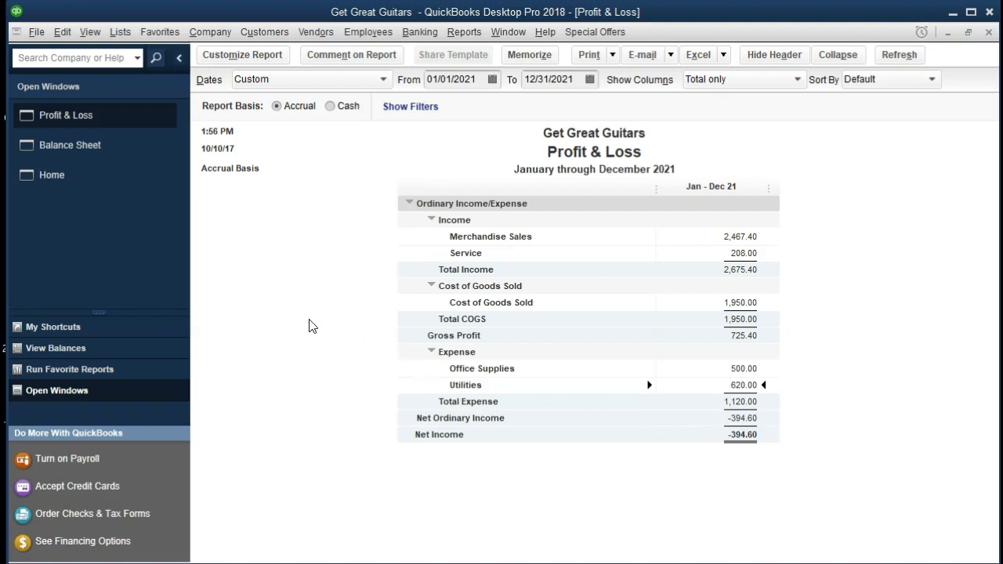
Step: Start a new check from the Checking account, keeping number 1009 and the date 01/28/2021
left_click(67, 175)
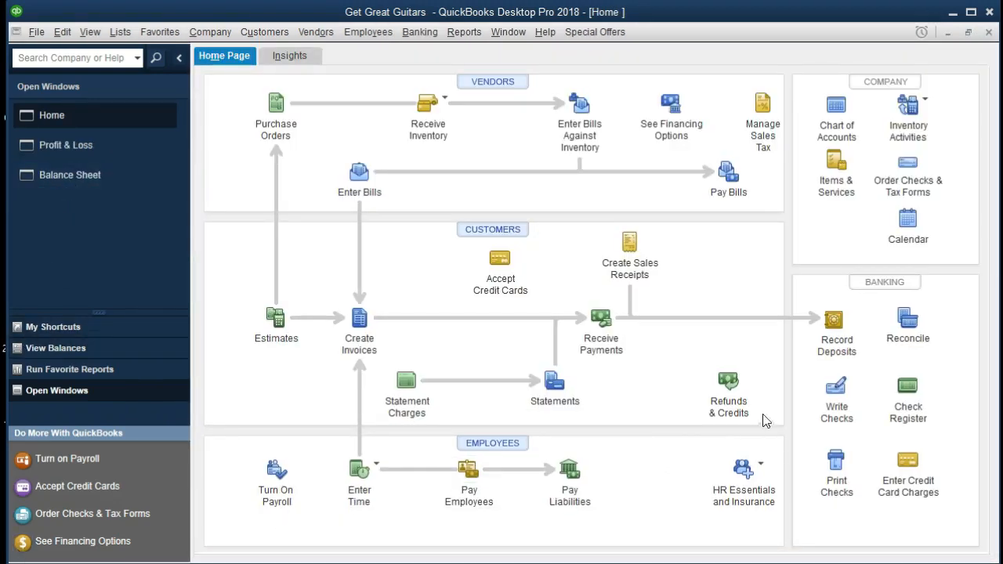
left_click(833, 399)
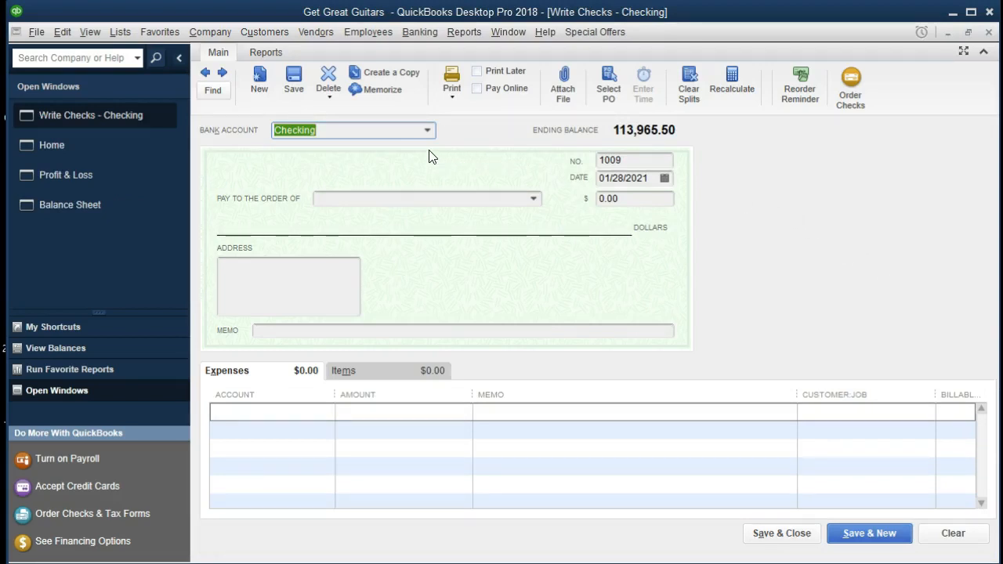
key("Tab")
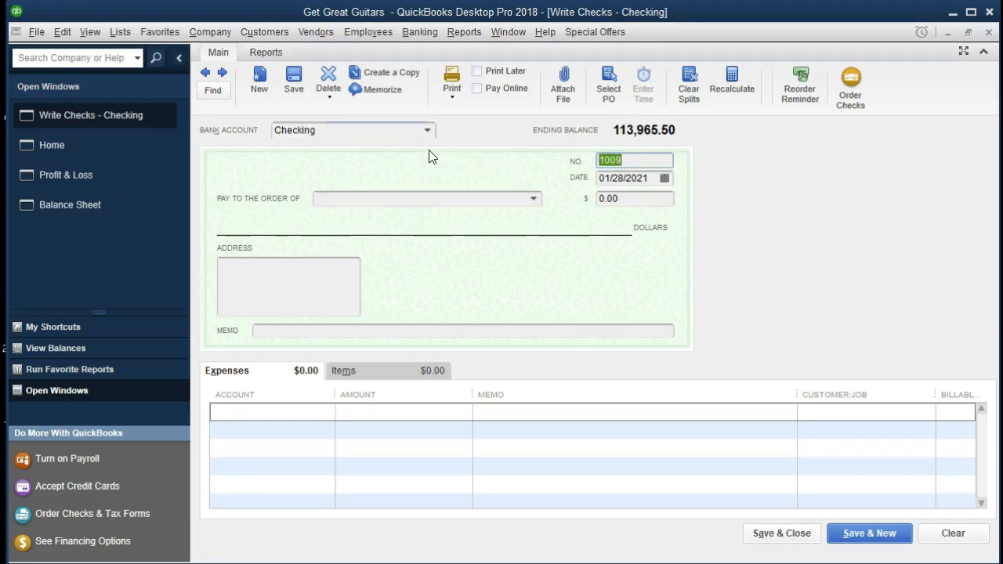
key("Tab")
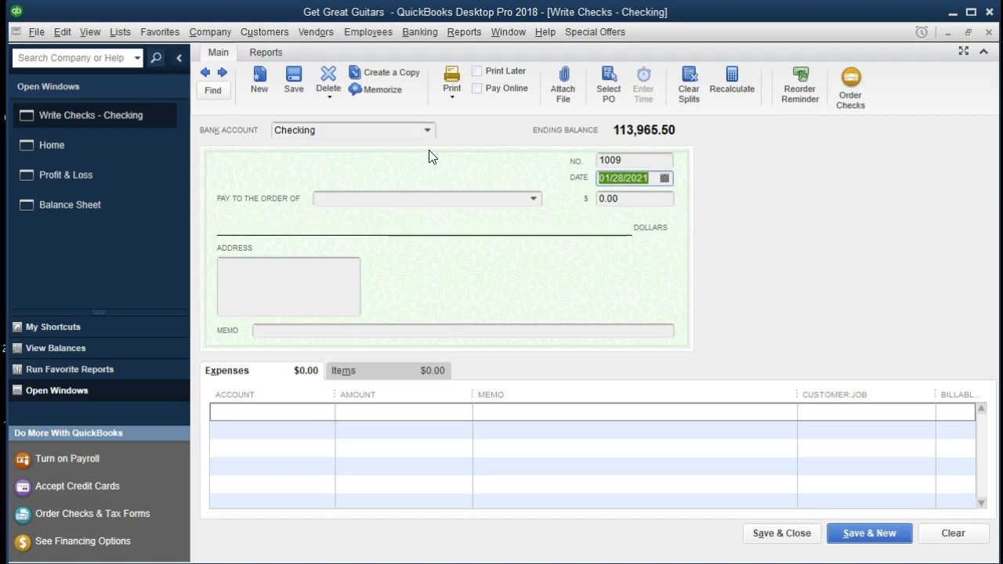
key("Tab")
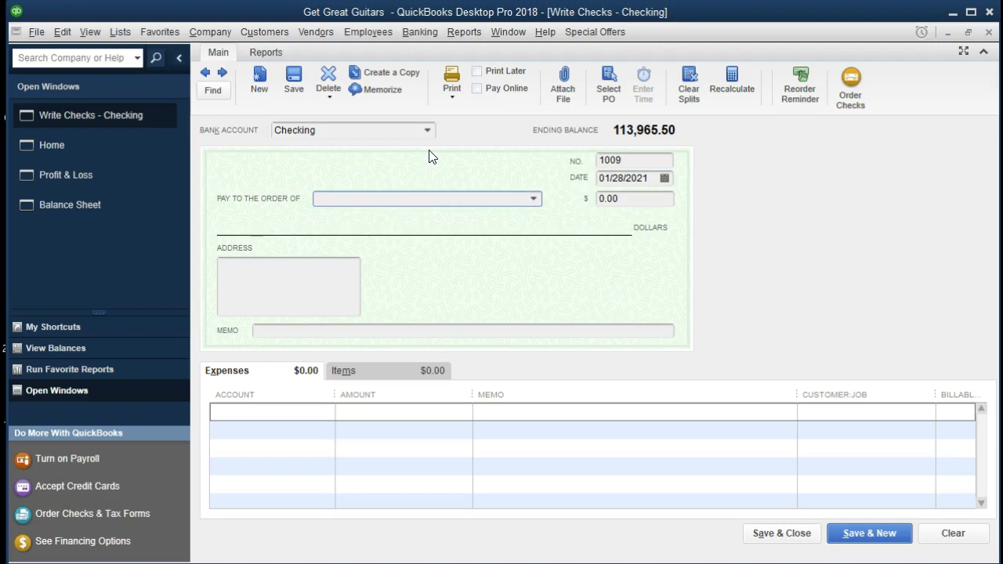
Step: Make the check payable to Verizon and quick-add that name as a vendor
type("Veri")
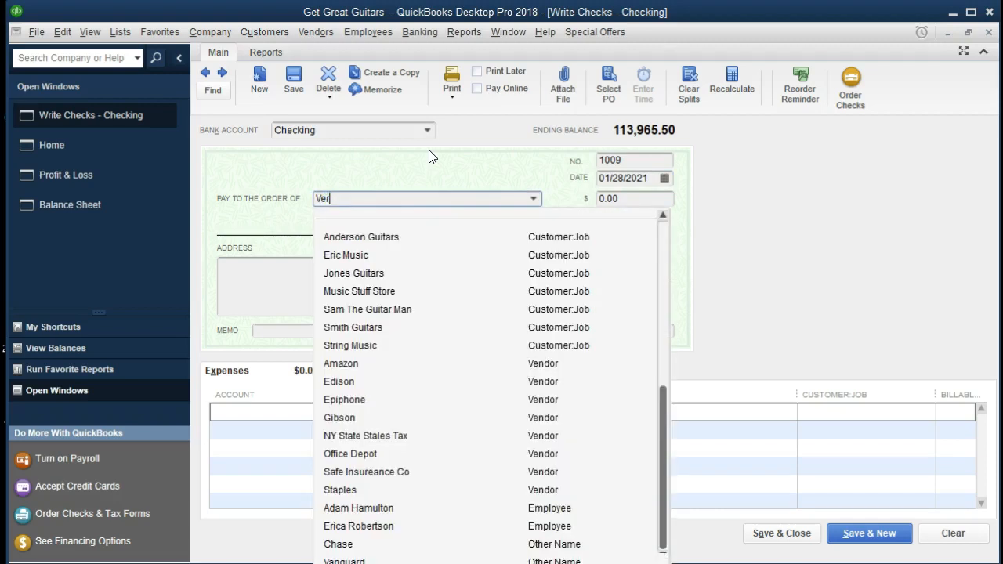
key("BackSpace")
key("BackSpace")
type("rozon")
key("BackSpace")
key("BackSpace")
key("BackSpace")
key("BackSpace")
type("izon")
key("Tab")
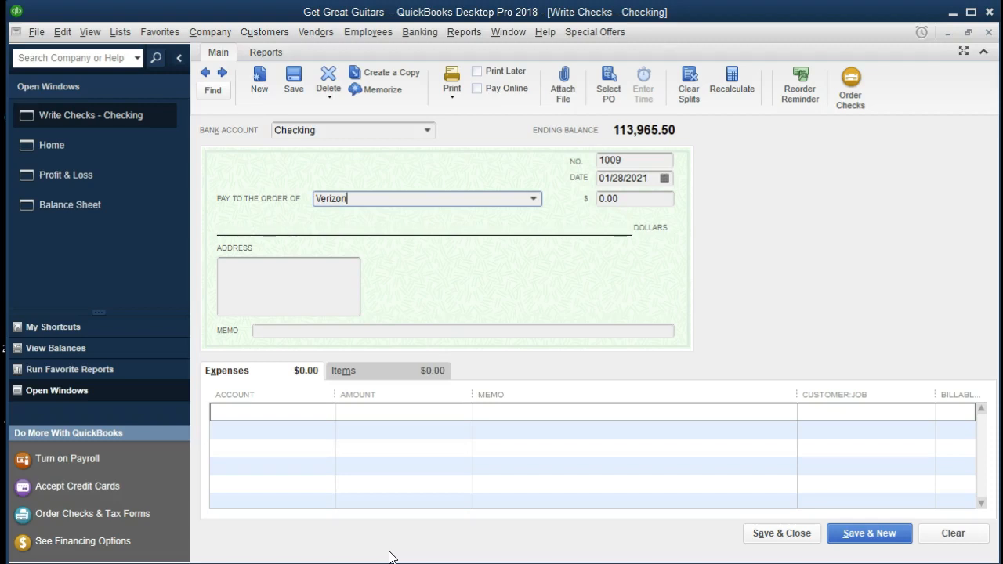
key("Tab")
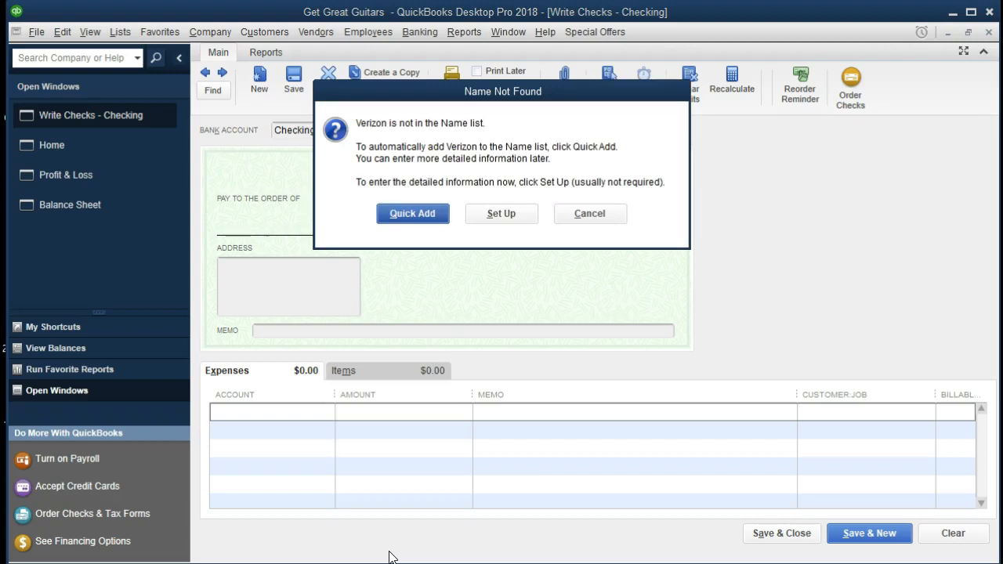
left_click(408, 220)
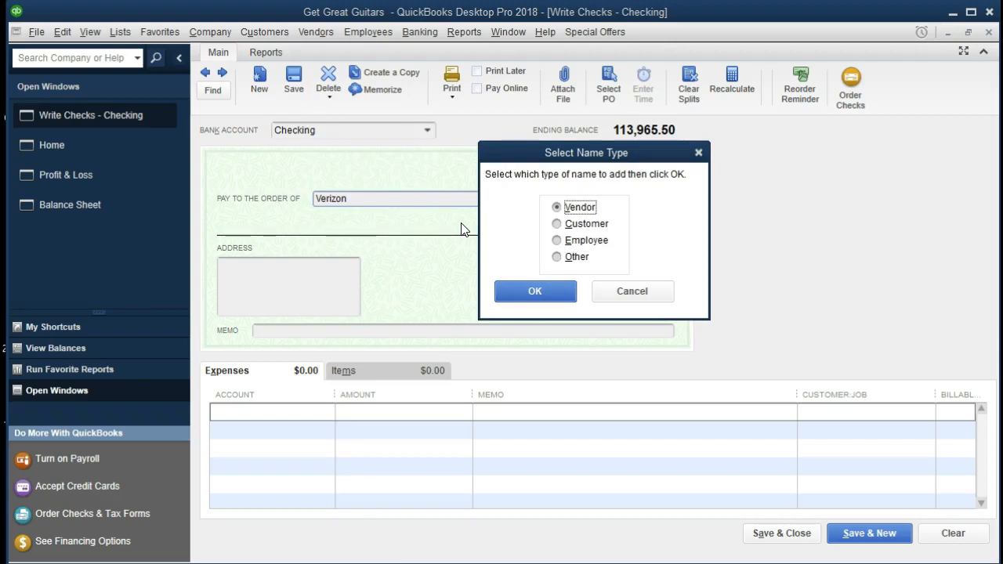
left_click(533, 291)
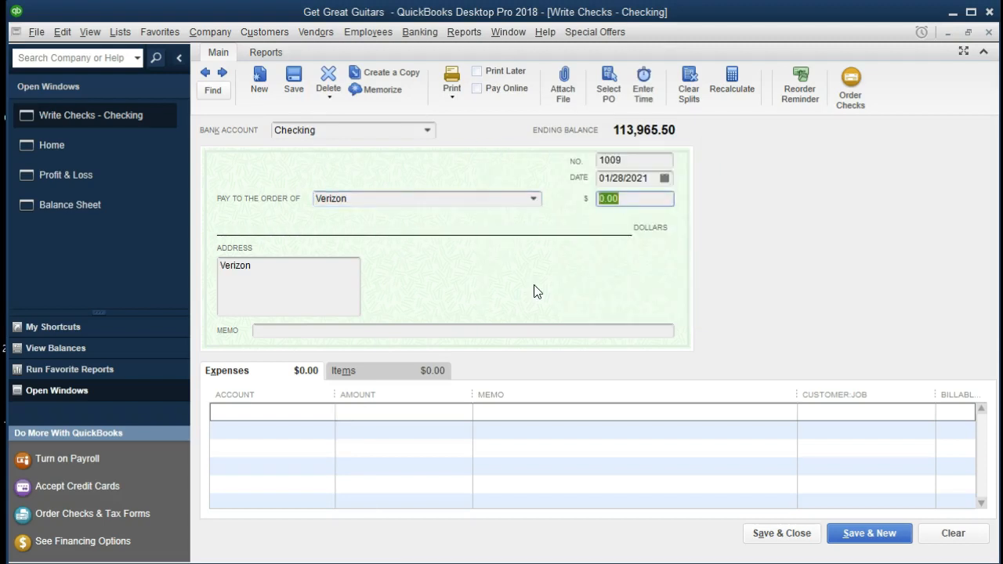
Step: Set the Verizon check's amount to 360.00, leave the address and memo as they are and go to the first expense line
type("360")
key("Tab")
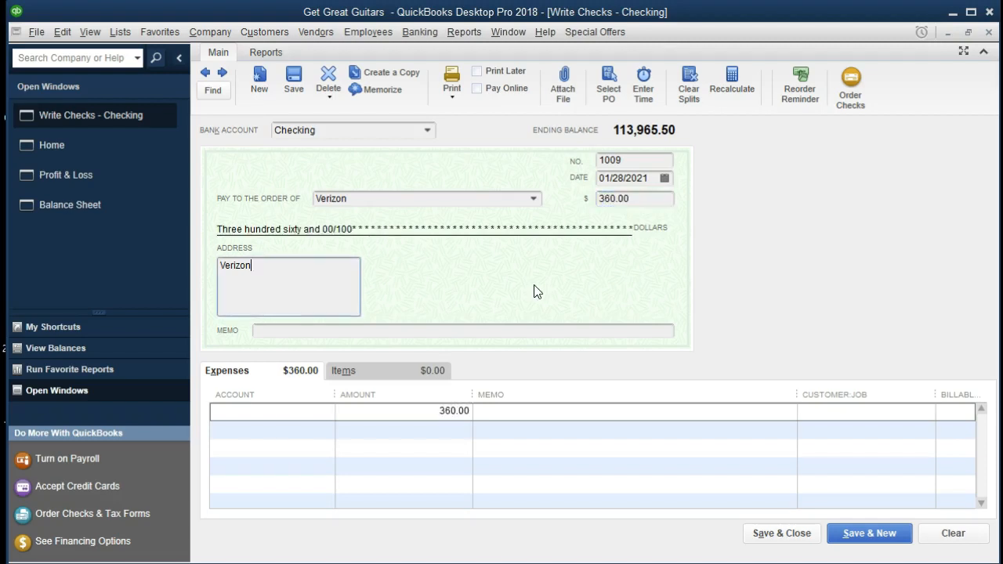
key("Tab")
key("Tab")
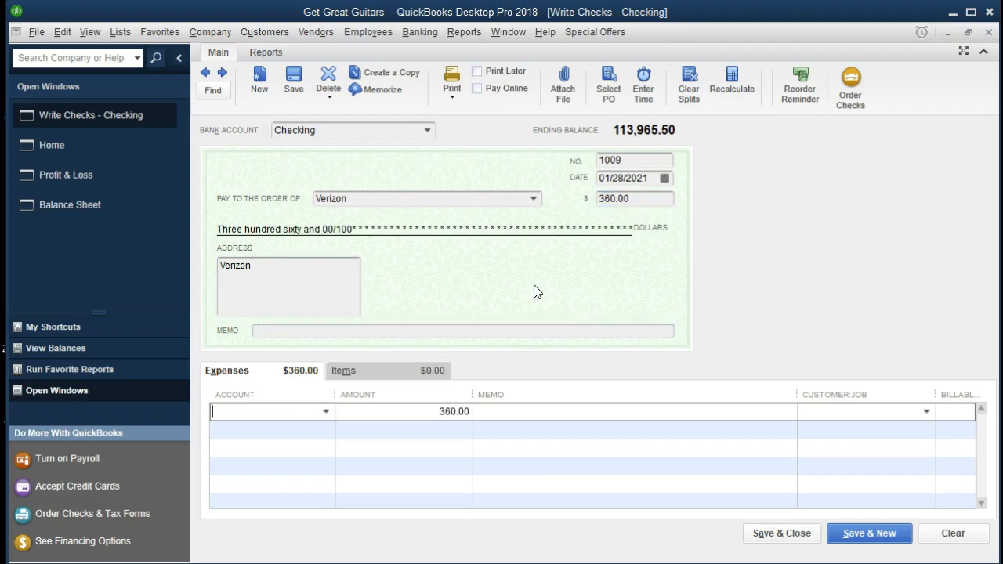
Step: Assign the expense line to the Telephone Expense account and save and close the Verizon check
type("Telephone Expense")
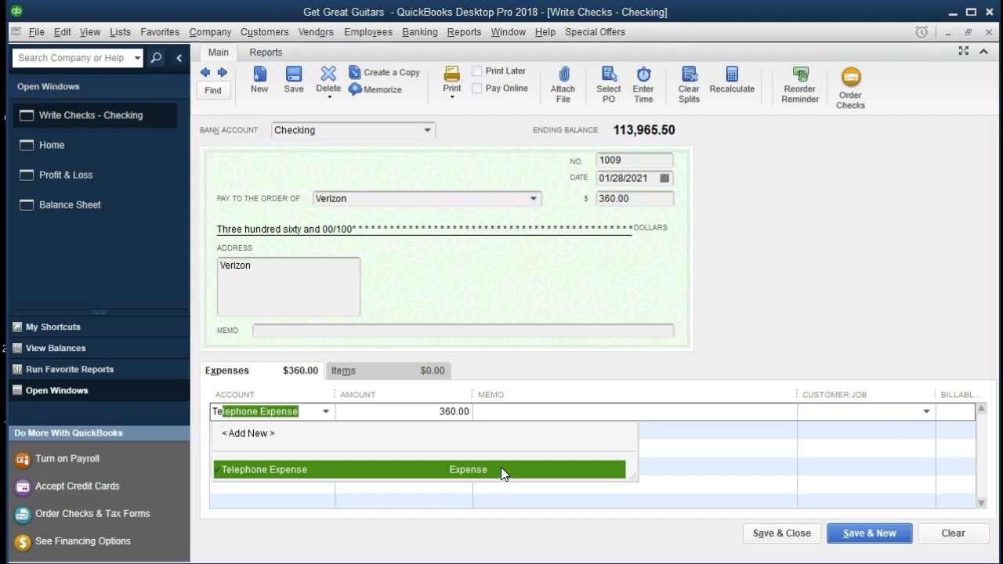
key("Tab")
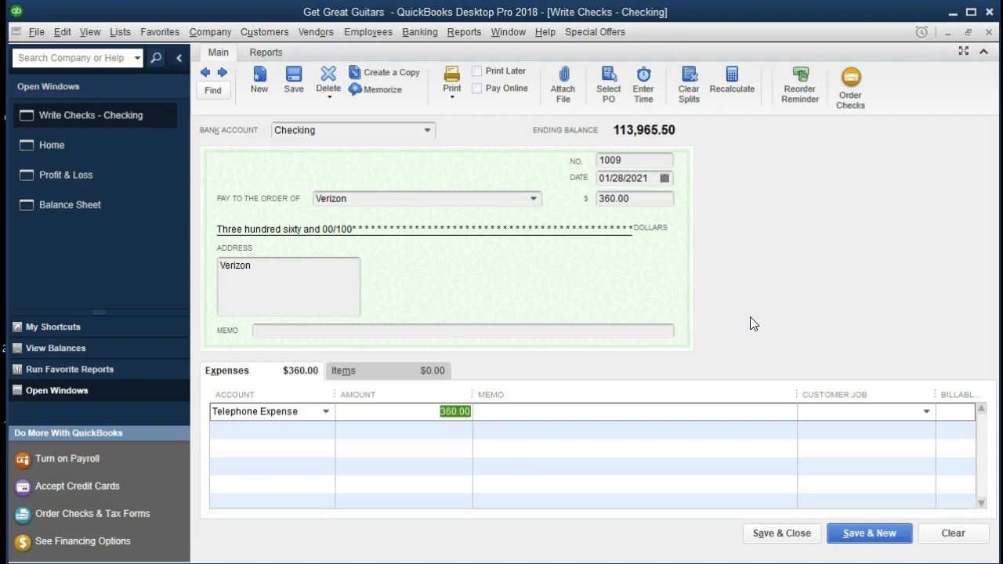
left_click(782, 533)
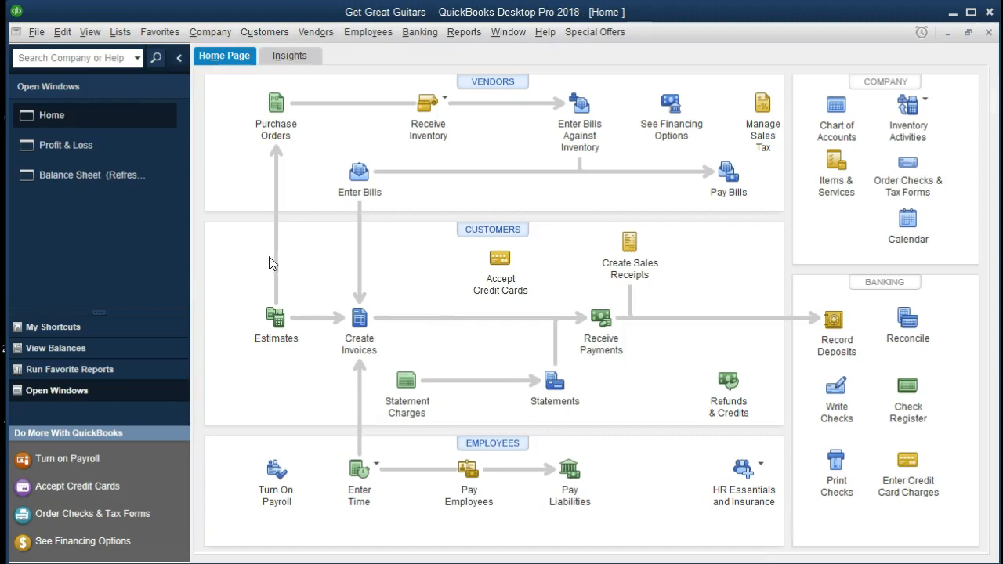
Step: Drill from the Balance Sheet's Checking balance into its transactions, view Verizon check 1009 and close back to the report
left_click(74, 183)
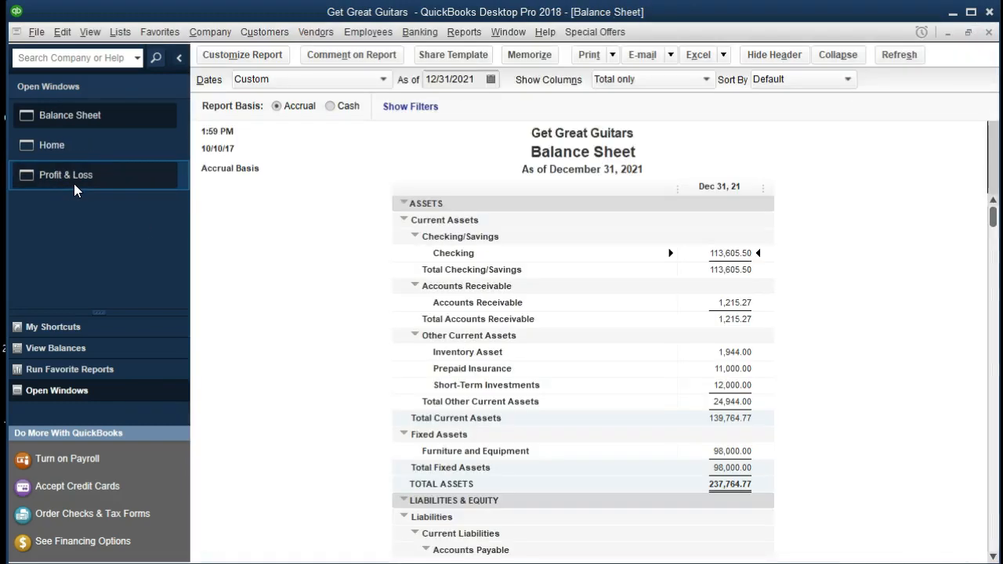
double_click(721, 255)
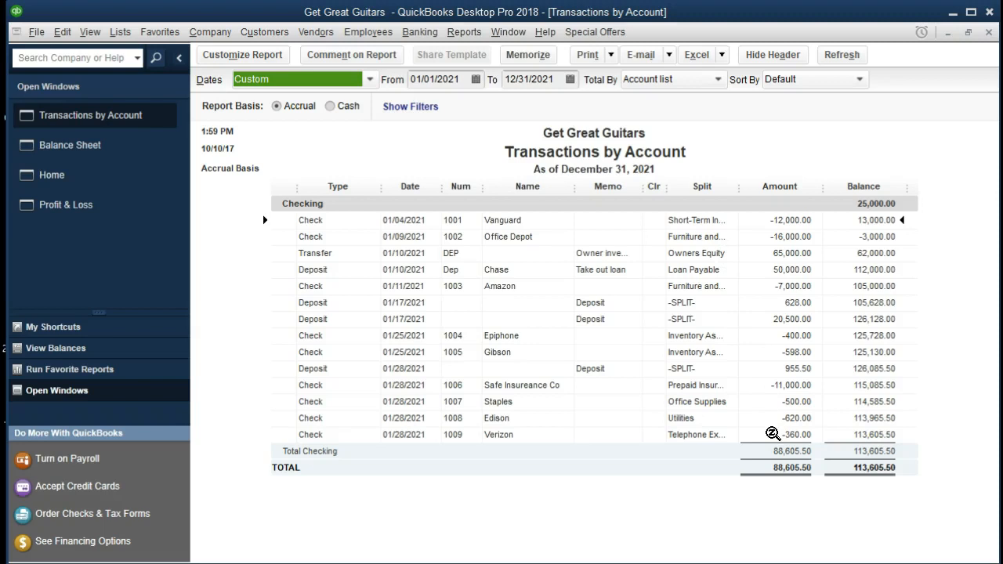
double_click(793, 434)
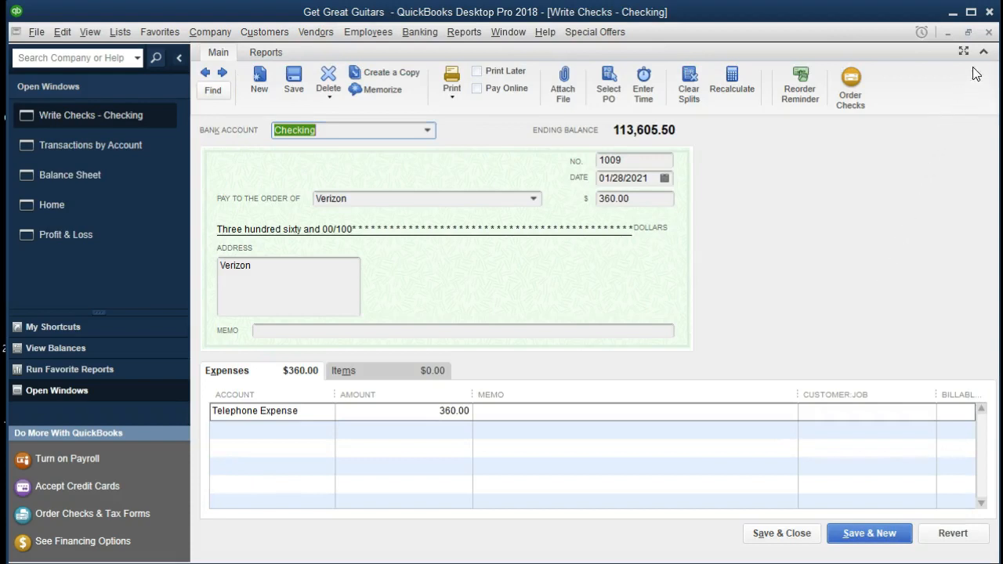
left_click(989, 32)
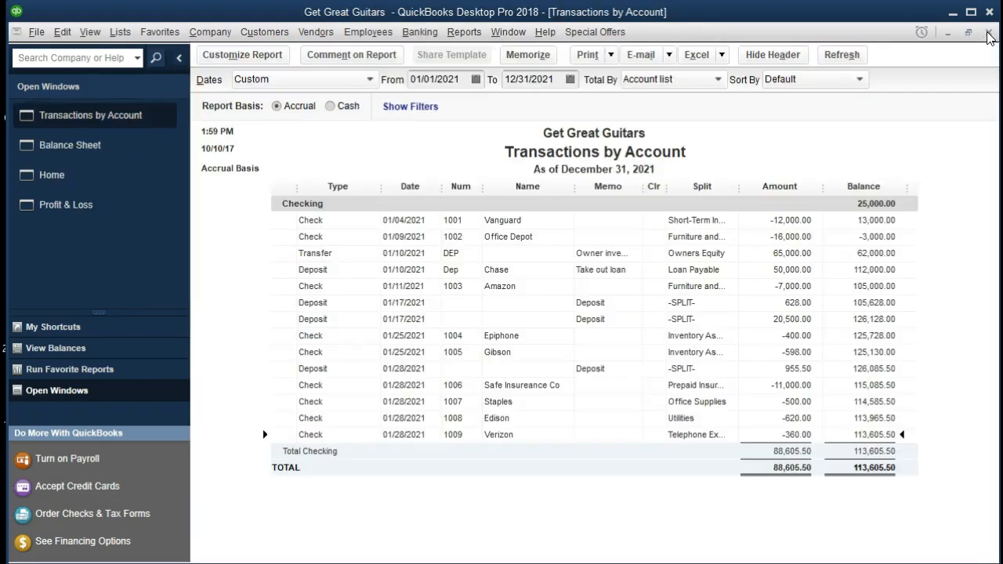
left_click(988, 32)
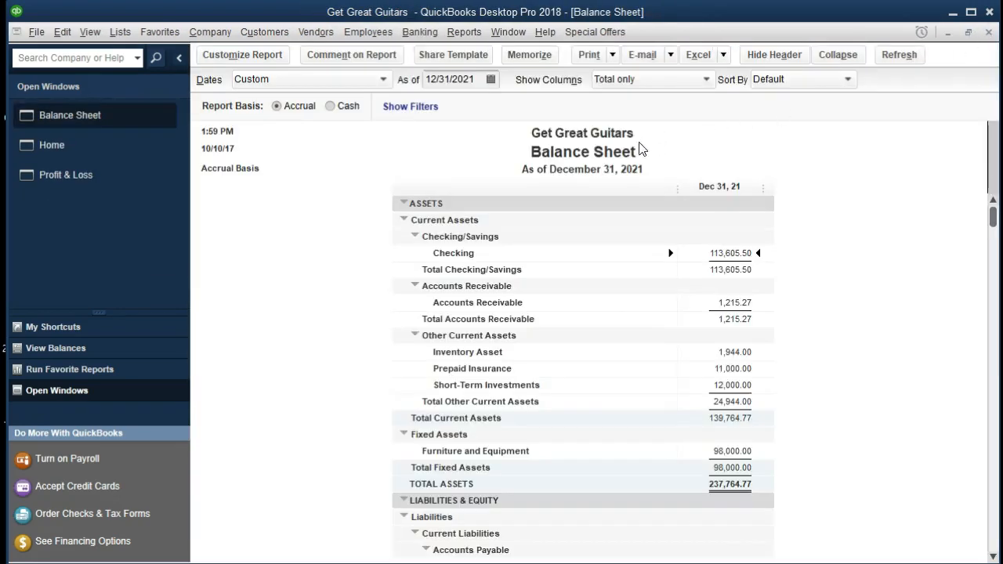
Step: Drill from the Profit & Loss Telephone Expense amount down to the Verizon check, review it and return to the home page
left_click(144, 178)
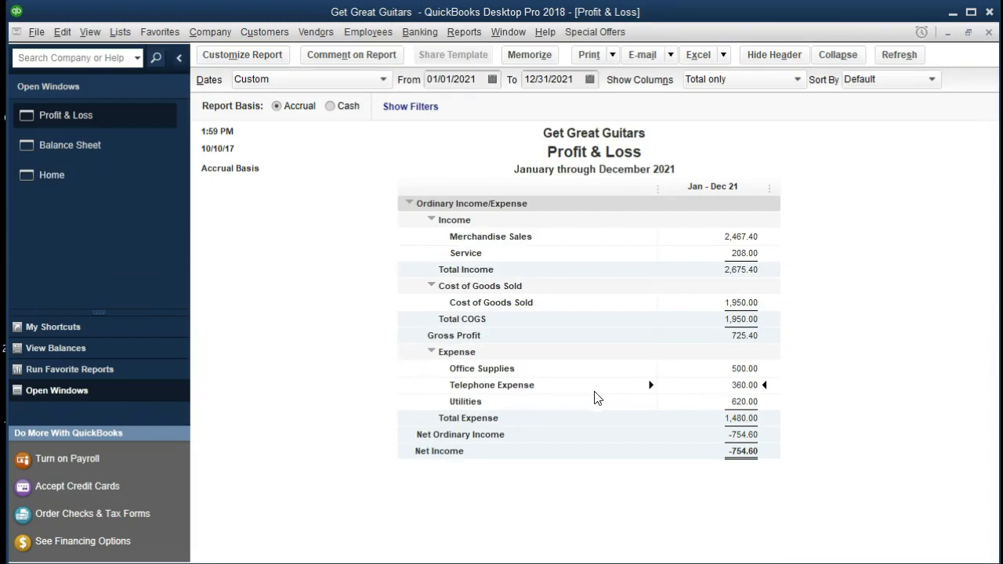
double_click(737, 387)
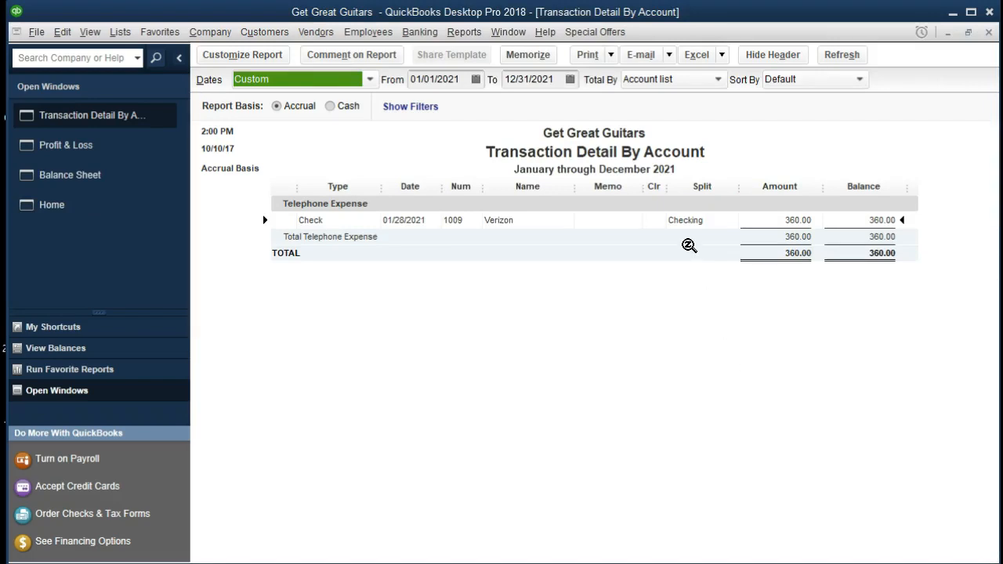
double_click(785, 219)
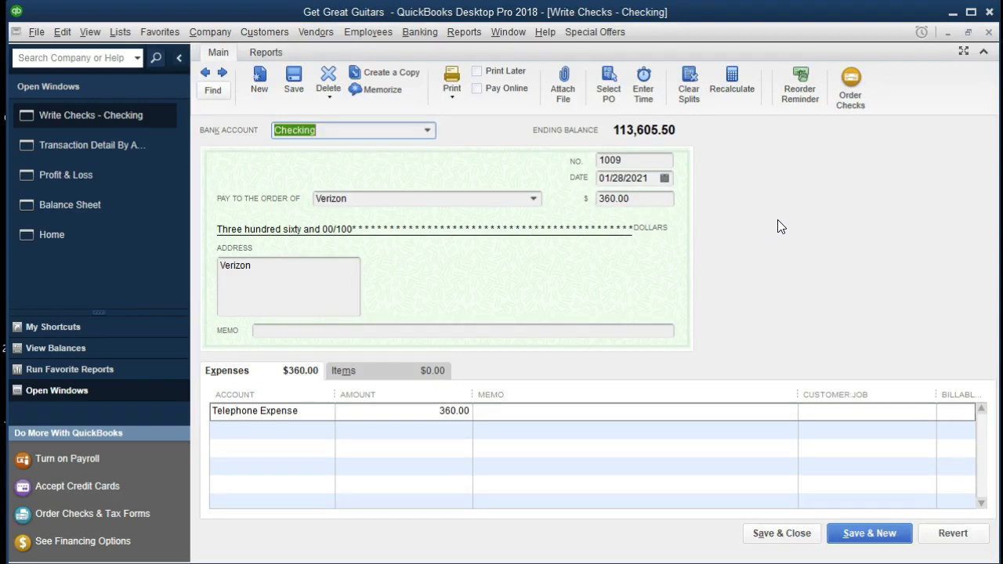
left_click(988, 32)
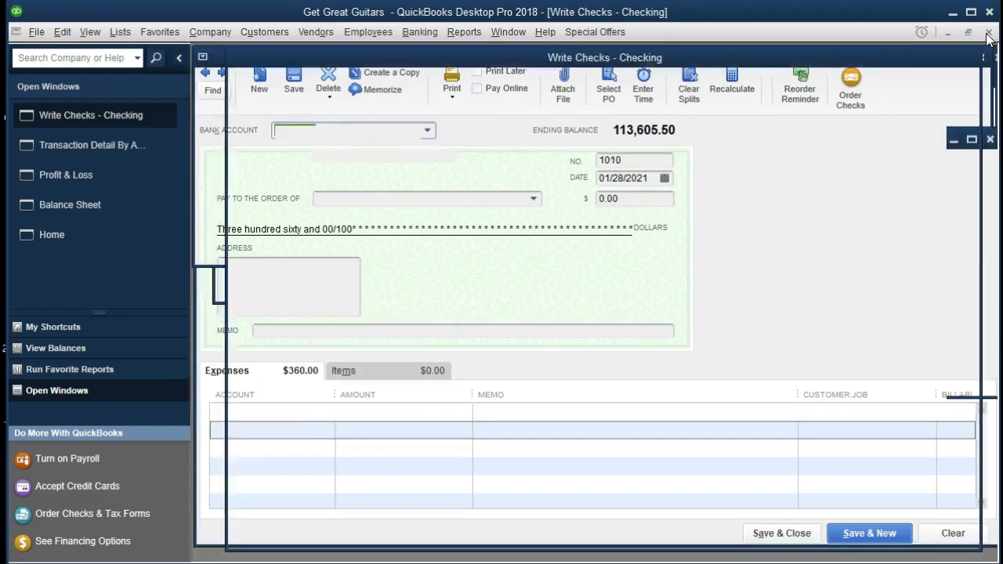
left_click(989, 33)
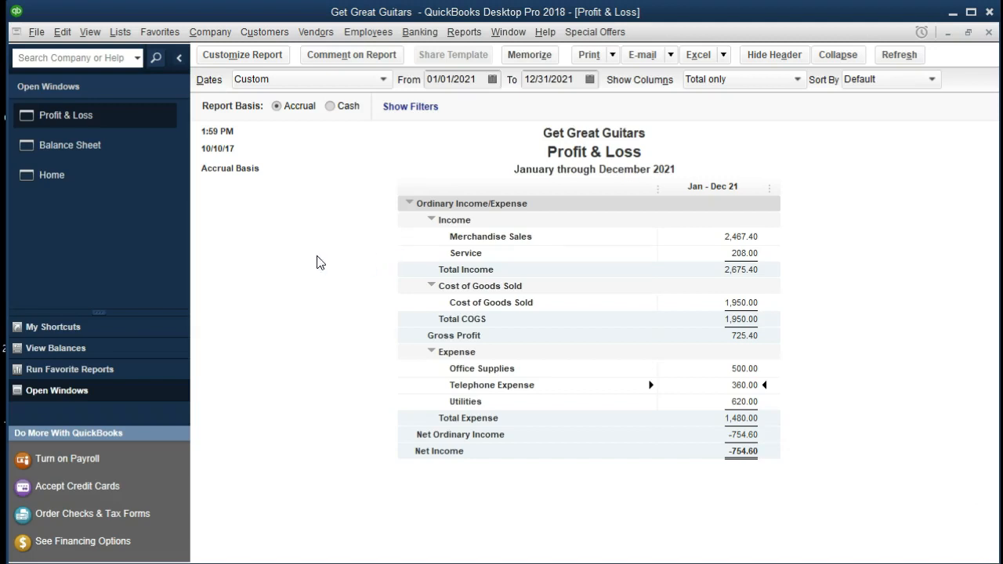
left_click(80, 179)
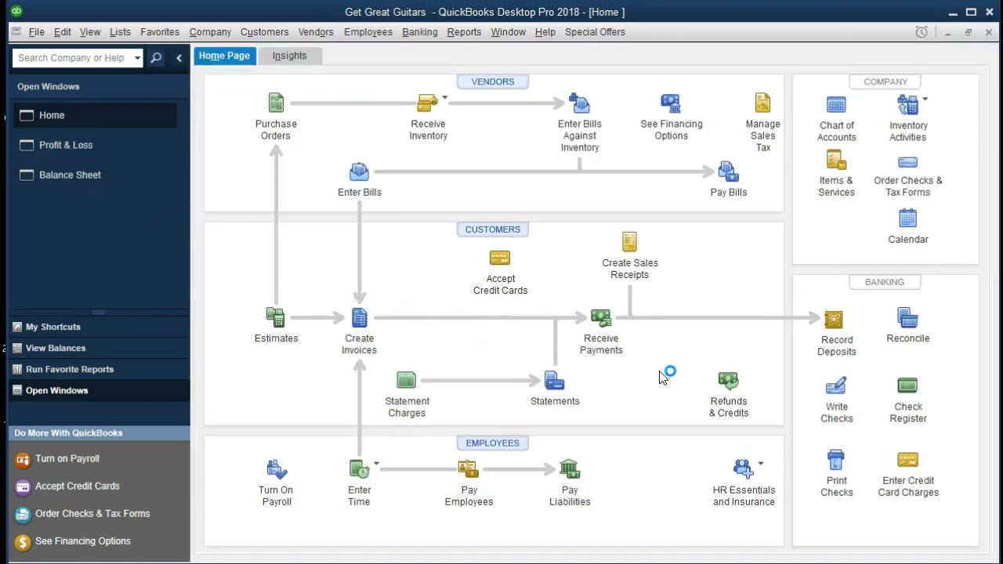
left_click(837, 388)
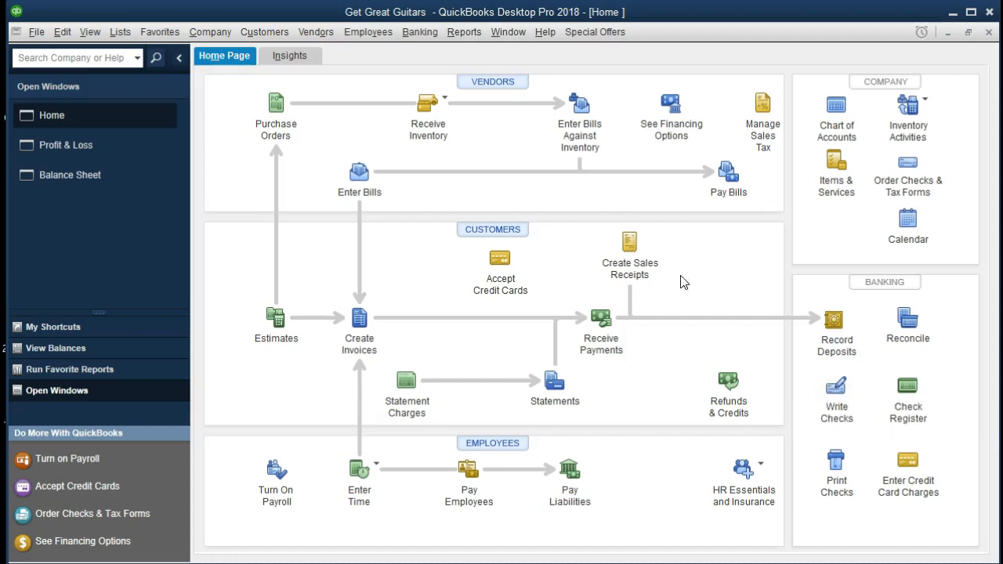
left_click(426, 40)
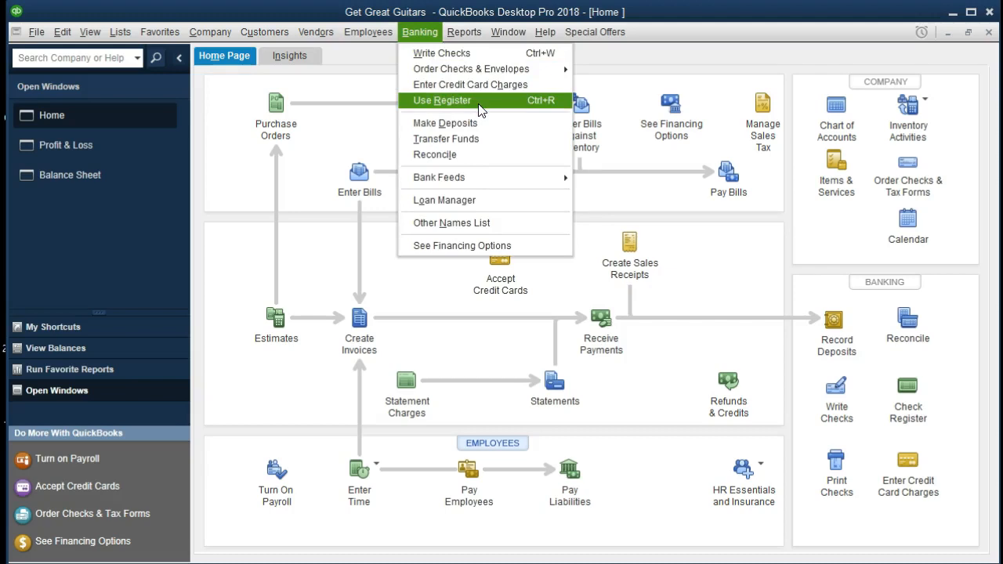
left_click(245, 270)
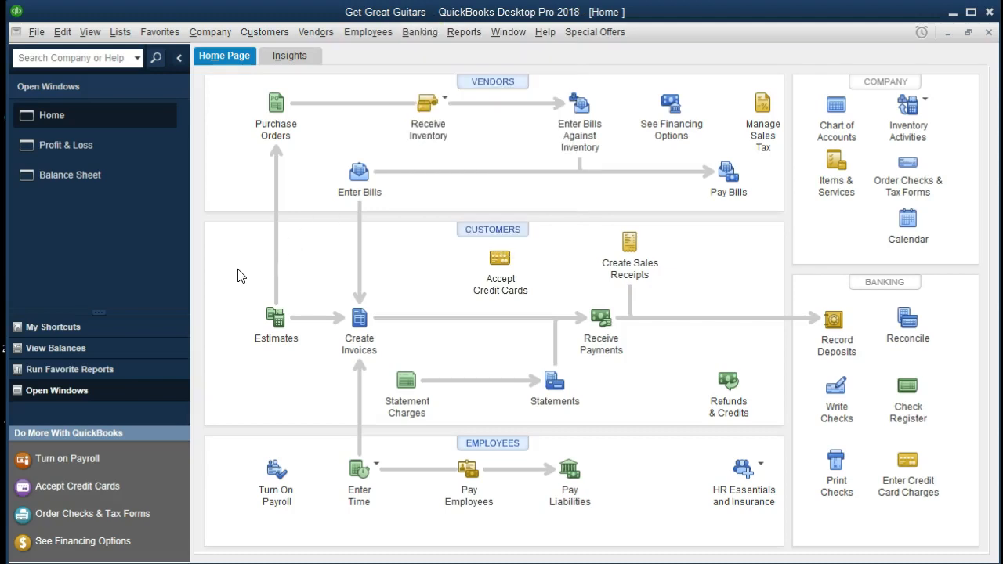